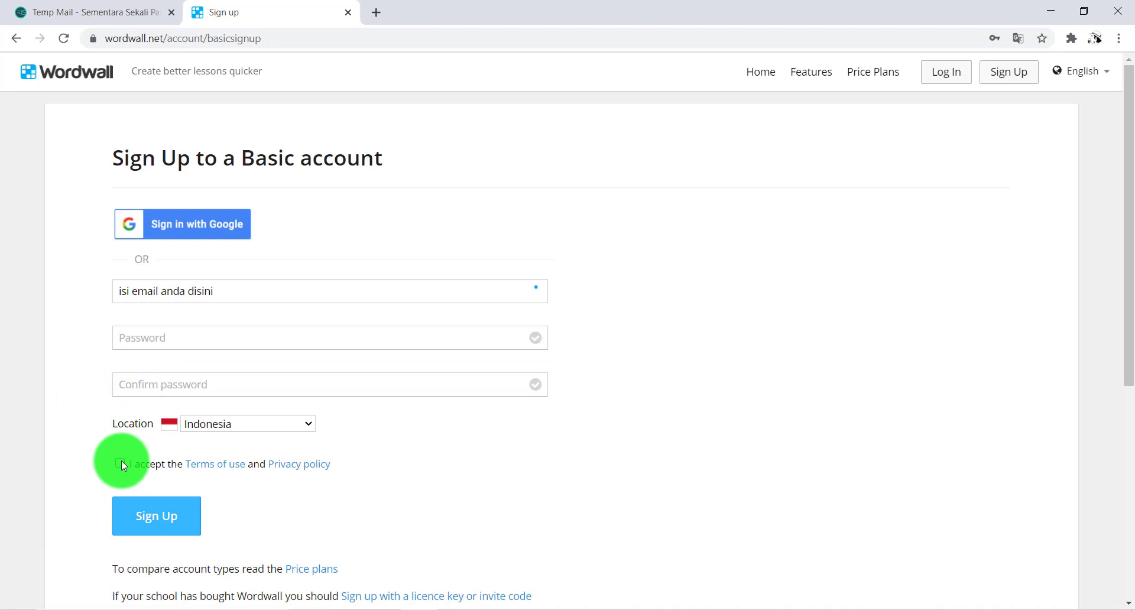
Step: Accept the terms of use and privacy policy on the sign-up form, and log in with the existing account's saved credentials
click(120, 462)
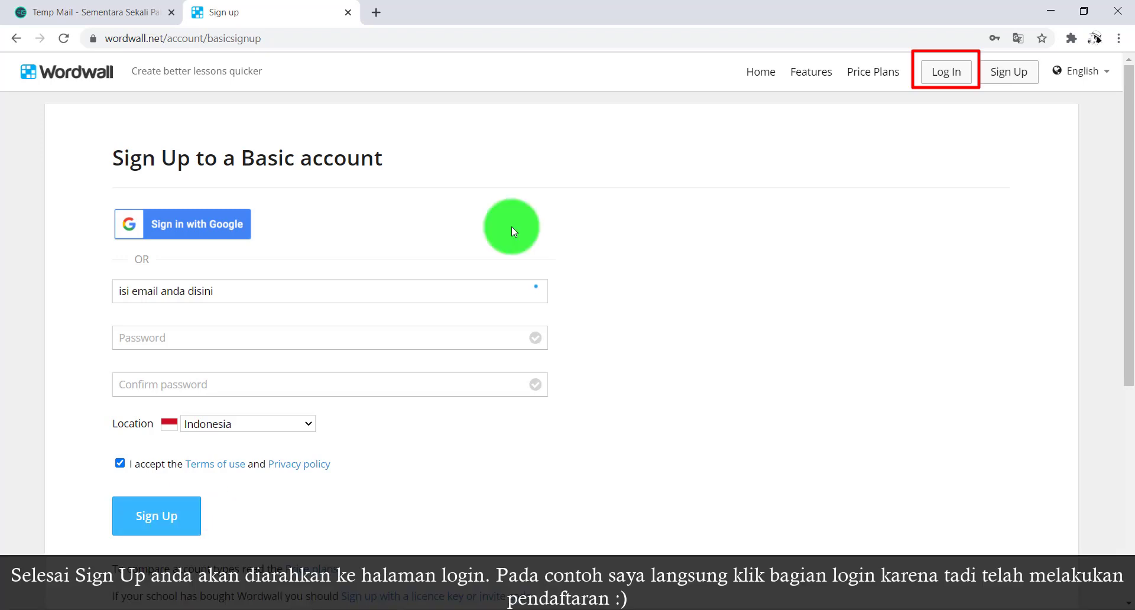
click(942, 75)
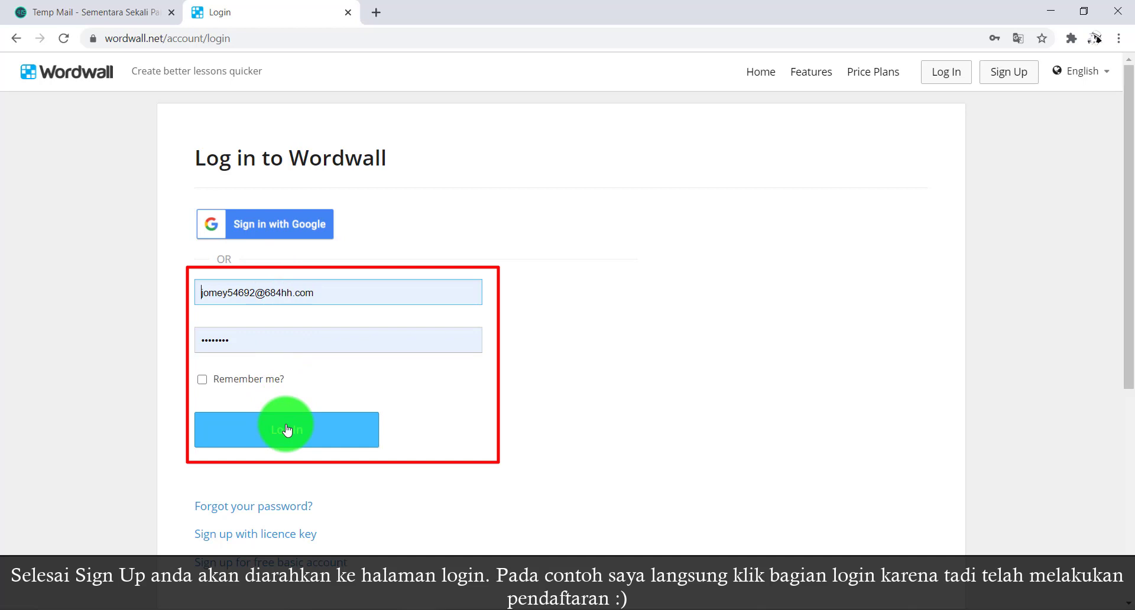
click(287, 429)
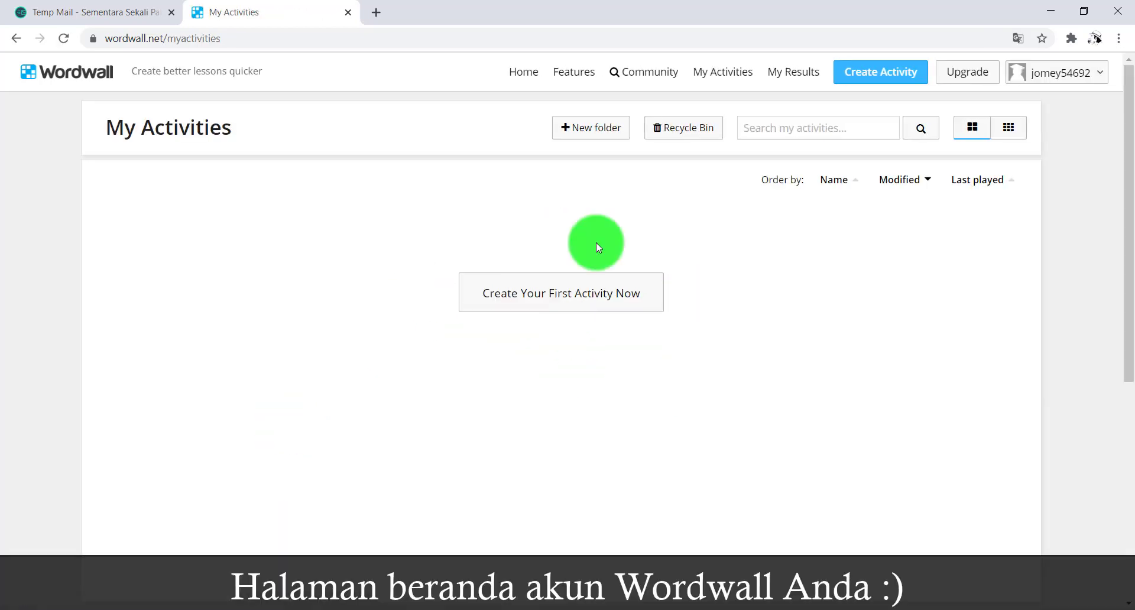
Step: Start creating the first activity from the empty activities page
scroll(853, 300, down, 1)
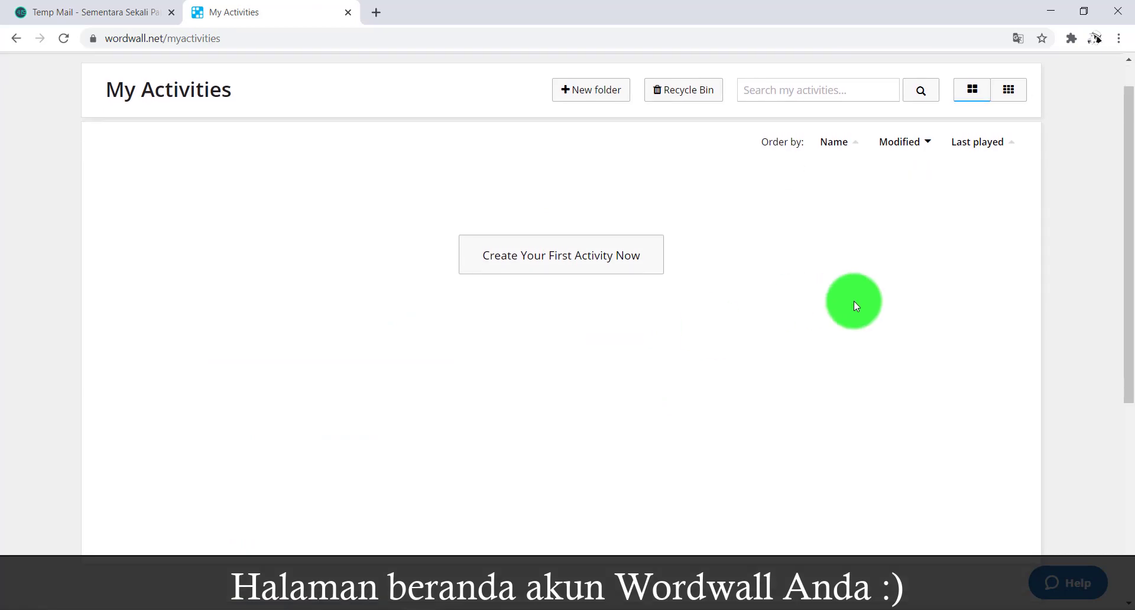
scroll(854, 301, up, 1)
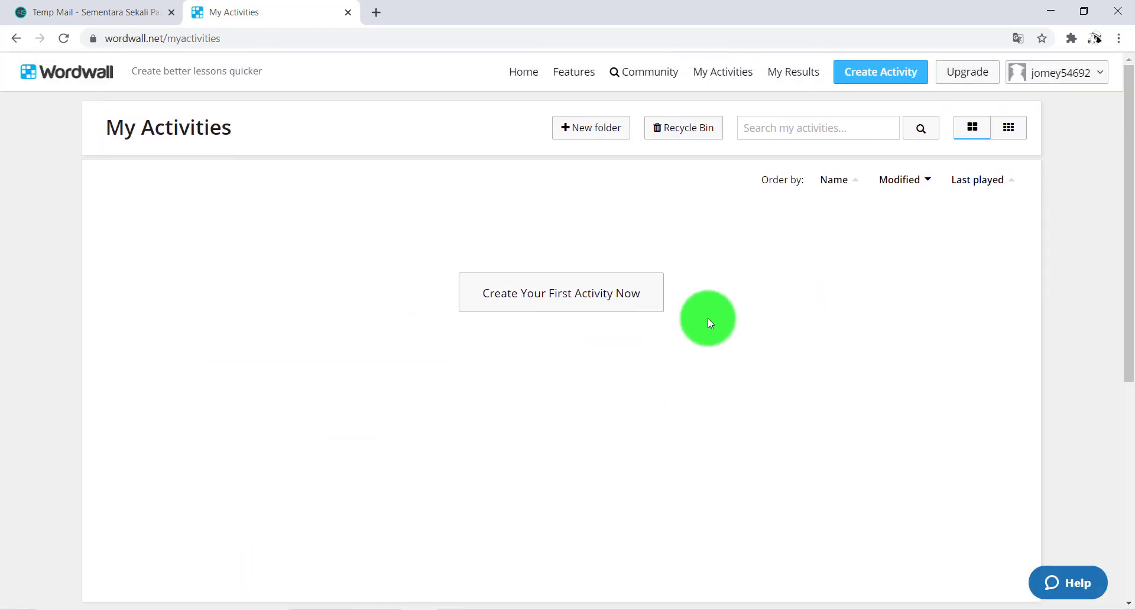
click(554, 309)
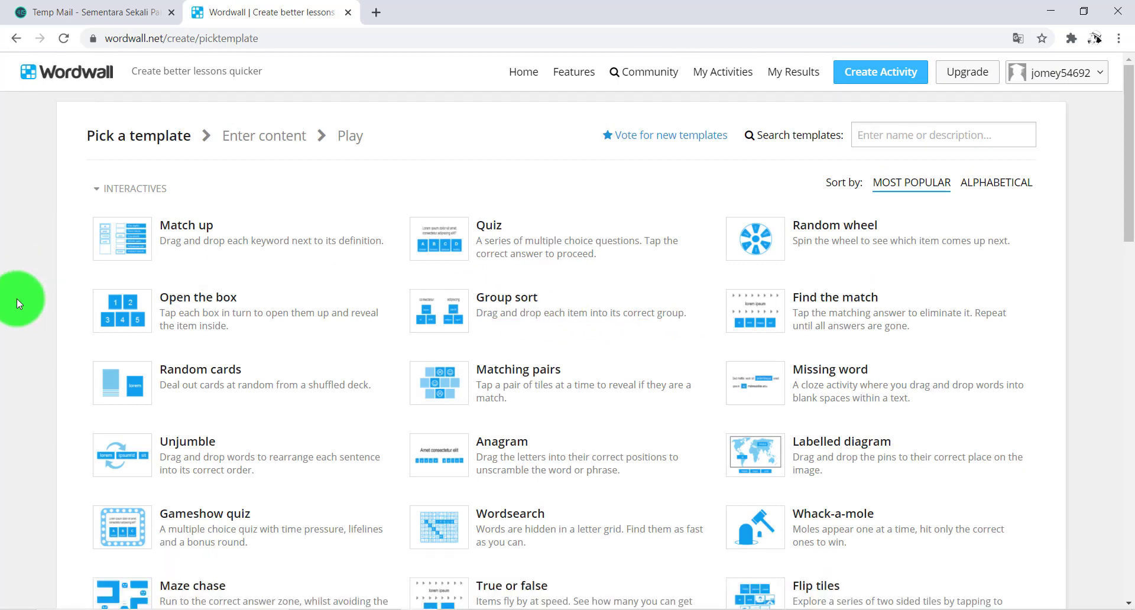
Step: Look through the available interactive templates and choose Match up for the new activity
scroll(17, 299, down, 2)
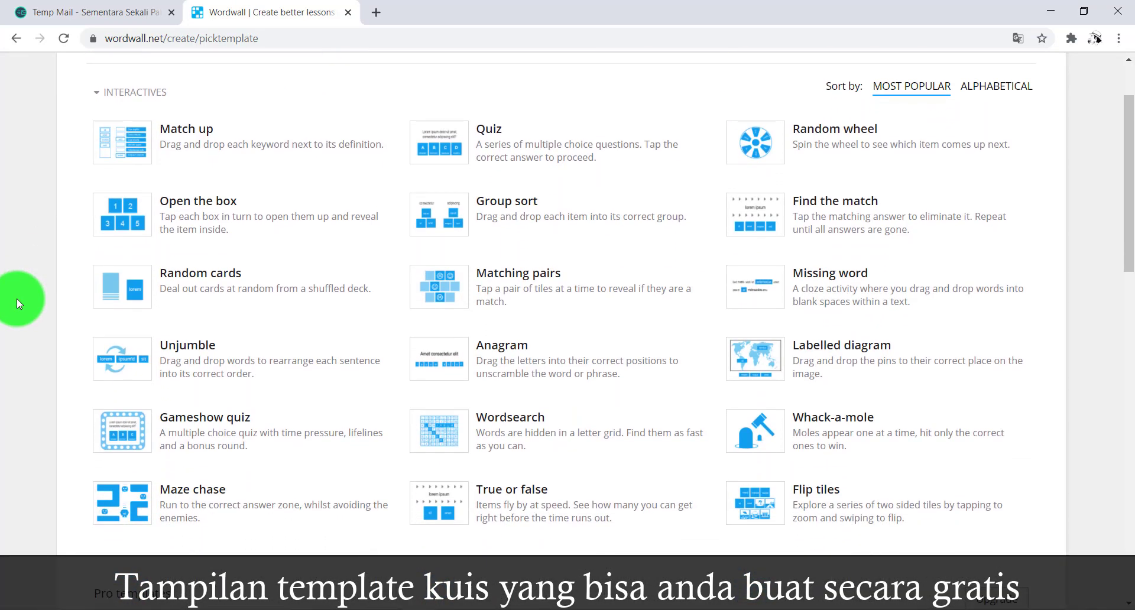
scroll(17, 299, up, 1)
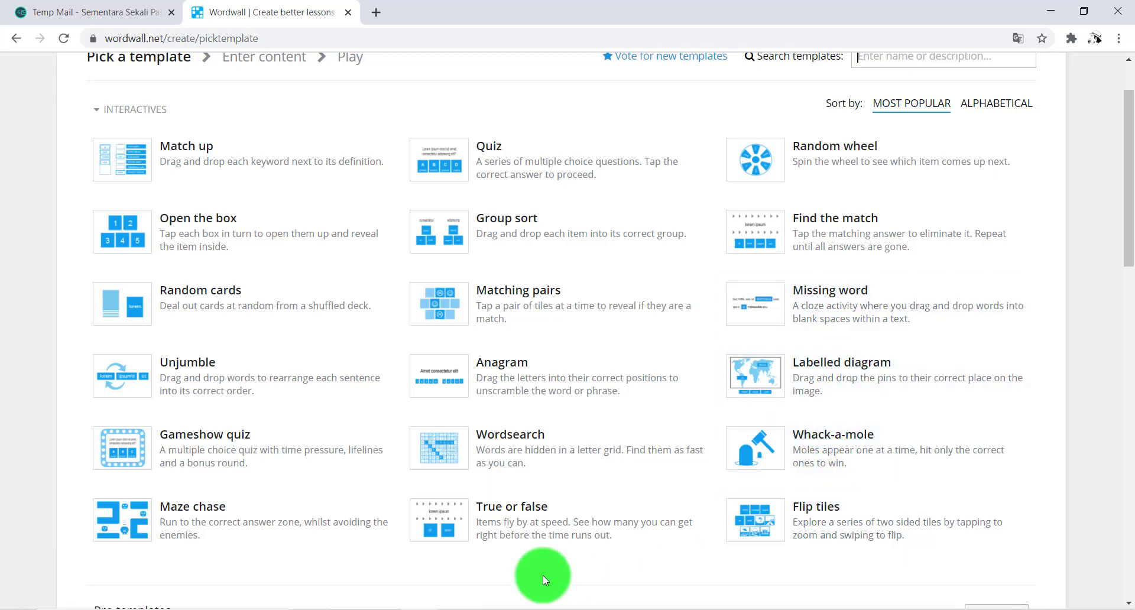
scroll(381, 559, down, 3)
scroll(381, 559, up, 2)
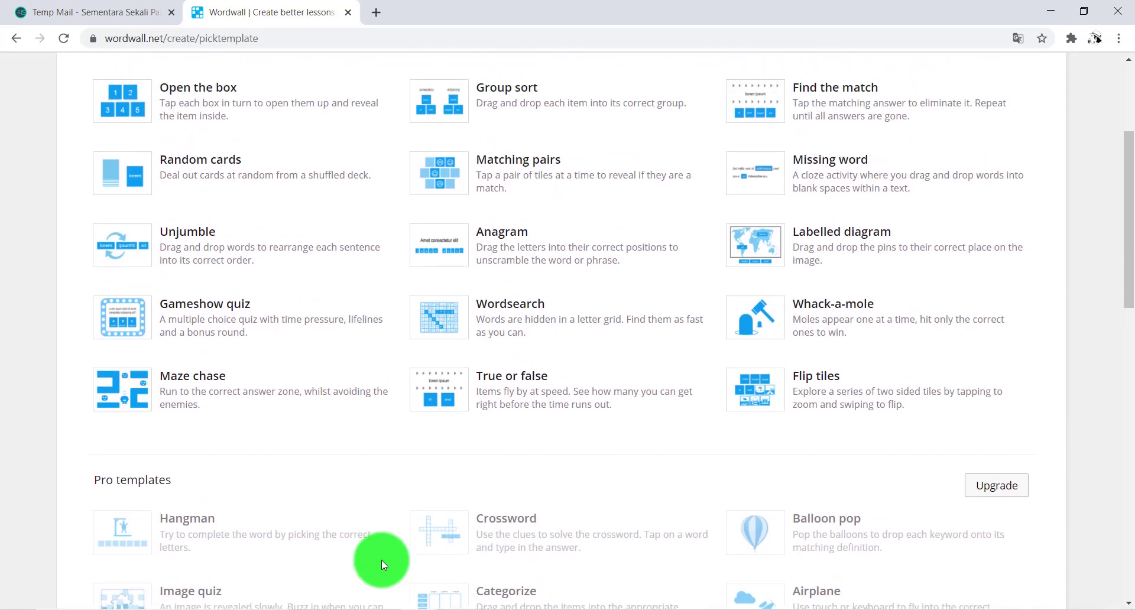
scroll(381, 559, up, 1)
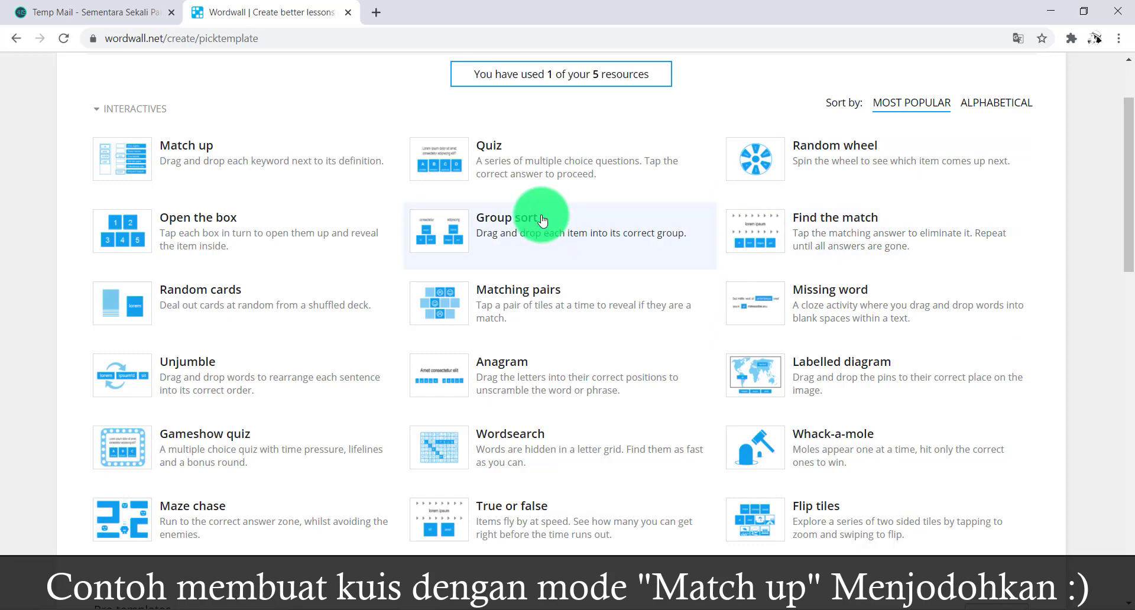
click(251, 159)
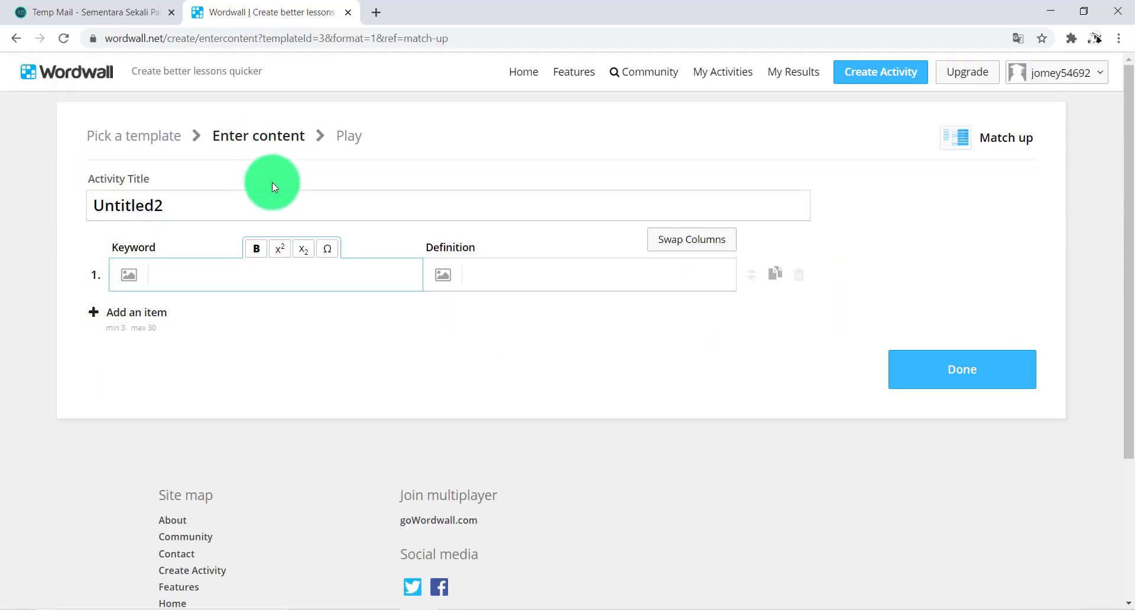
Step: Set the activity title to "Contoh Kuis menjodohkan"
click(235, 214)
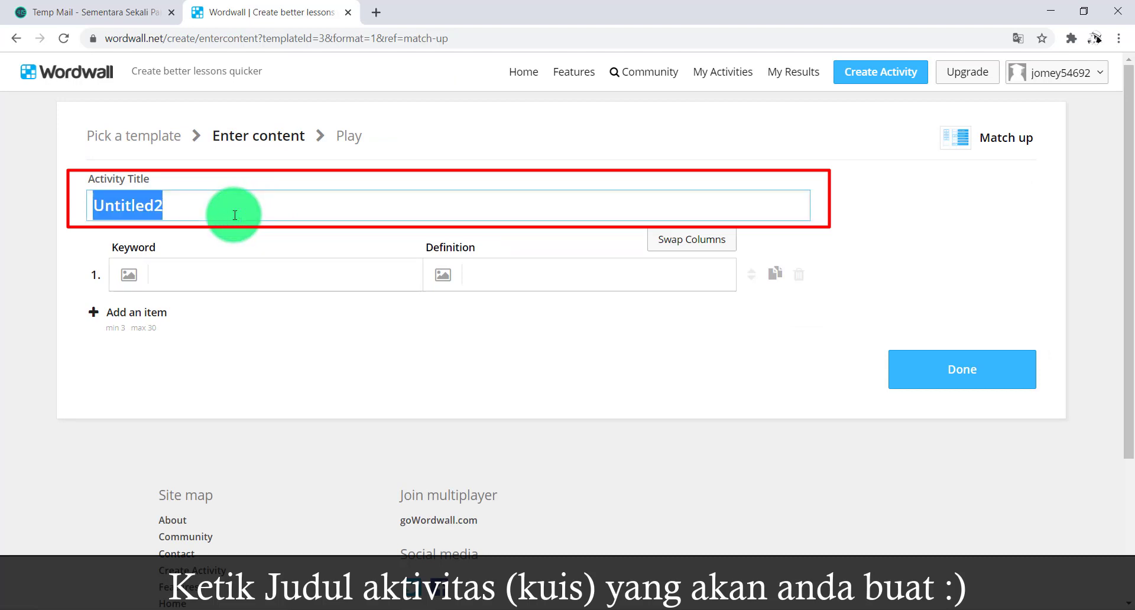
text(Co)
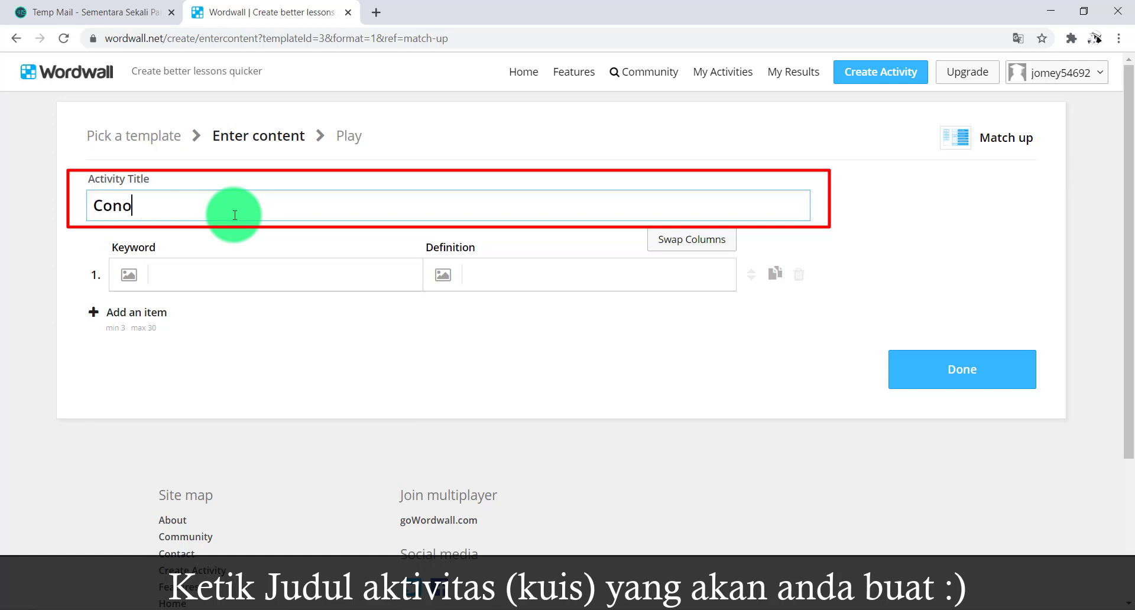
text(ntoh Kuis)
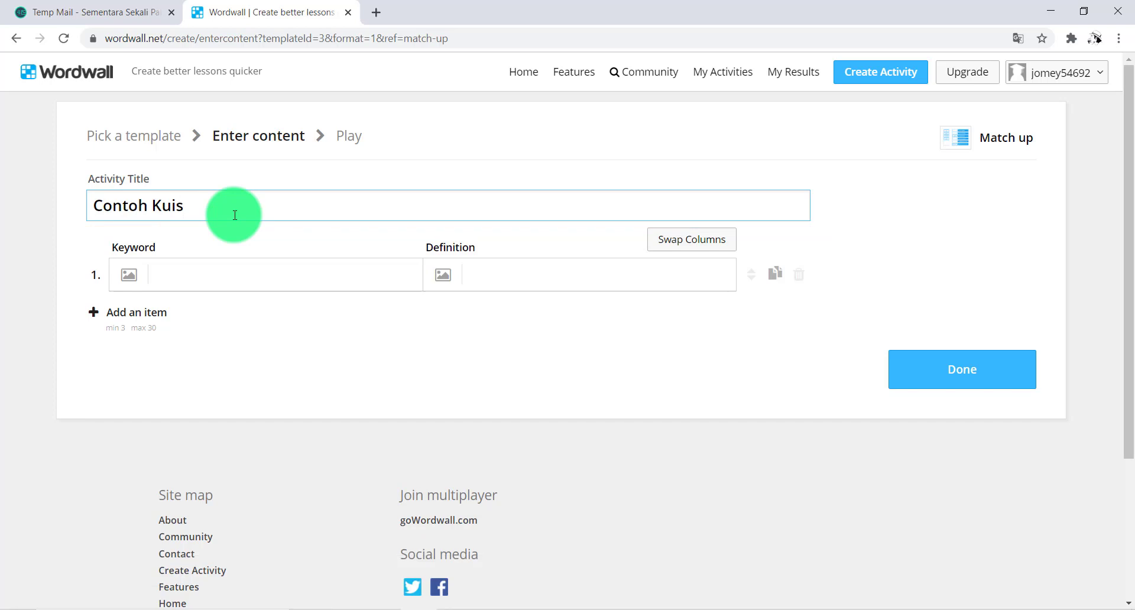
text(menjodohkan)
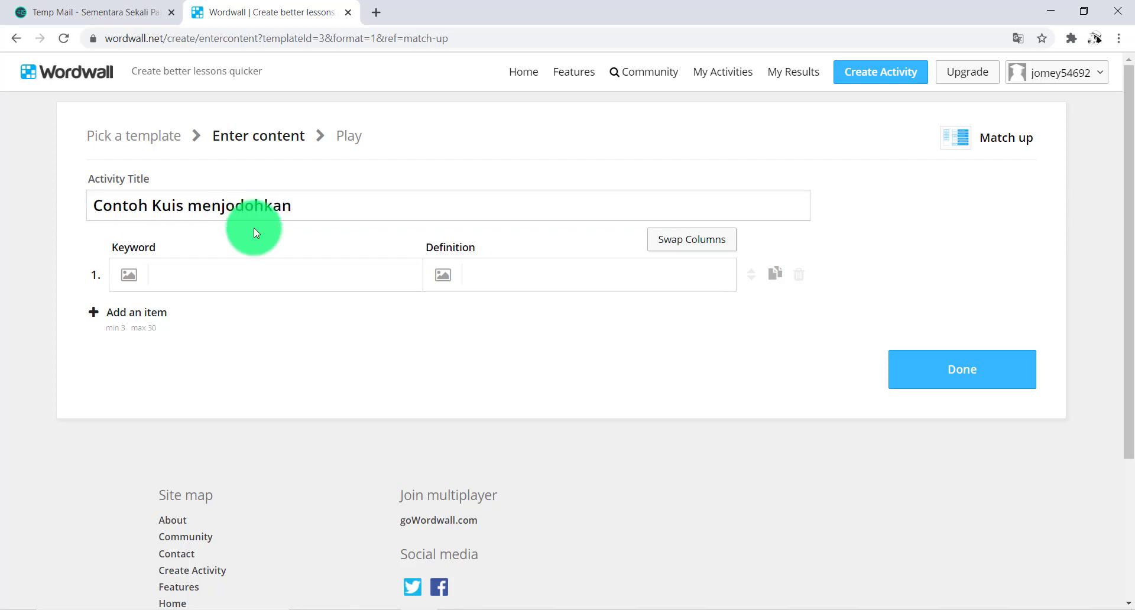
Step: Fill in item 1 with the keyword "Jakarta" and the definition "Ibu Kota Indonesia"
click(254, 270)
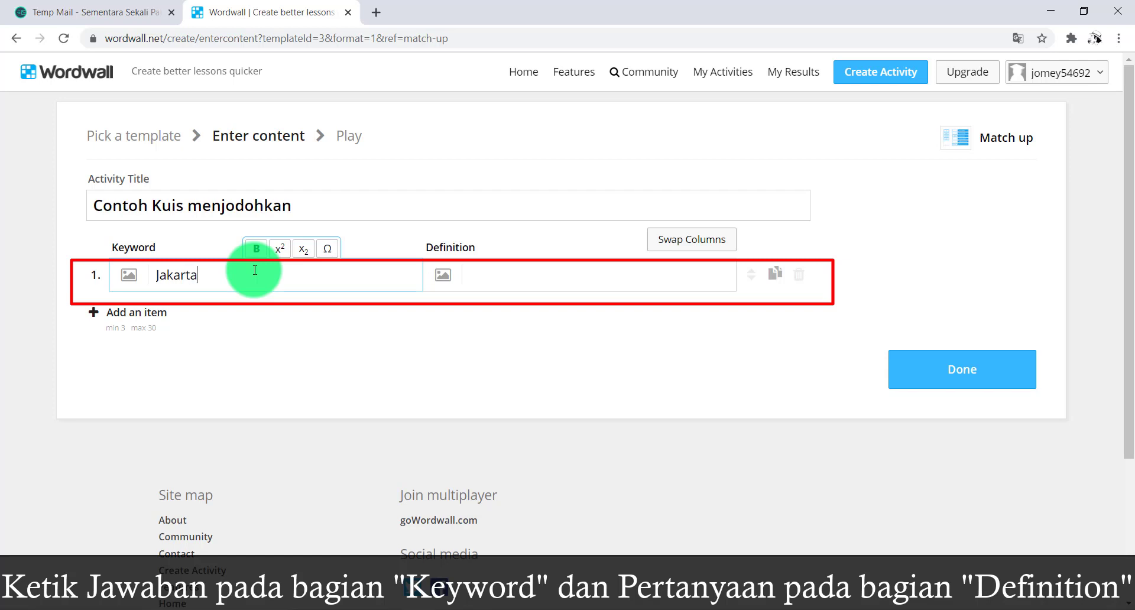
key(Tab)
text(Ibu Ko)
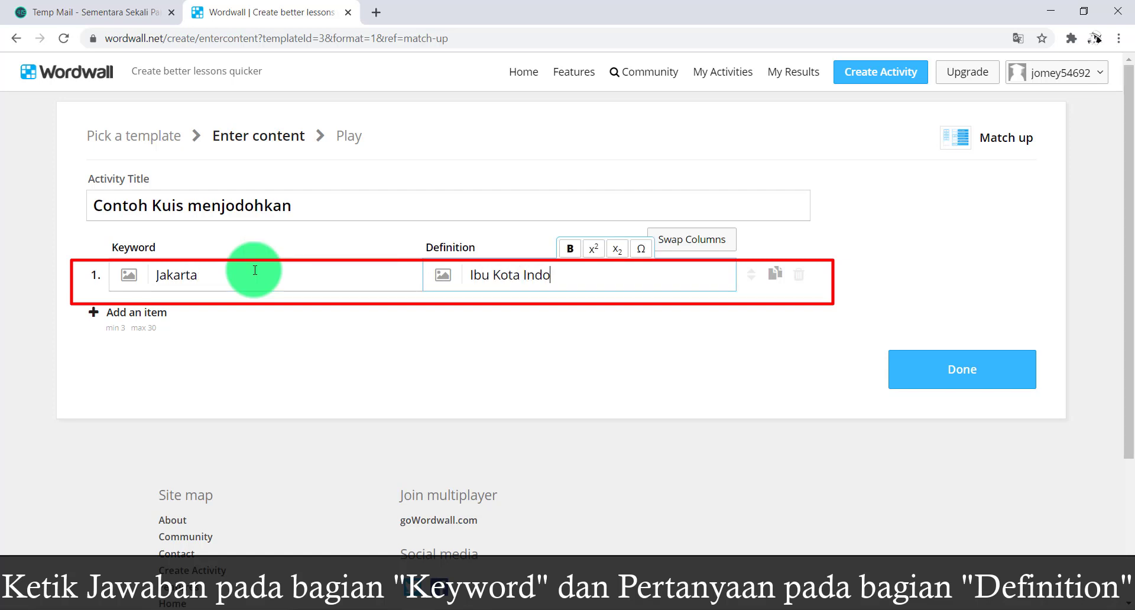
Step: Add item 2 with the keyword "rupiah" and the definition "Mata uang Indonesia"
click(126, 314)
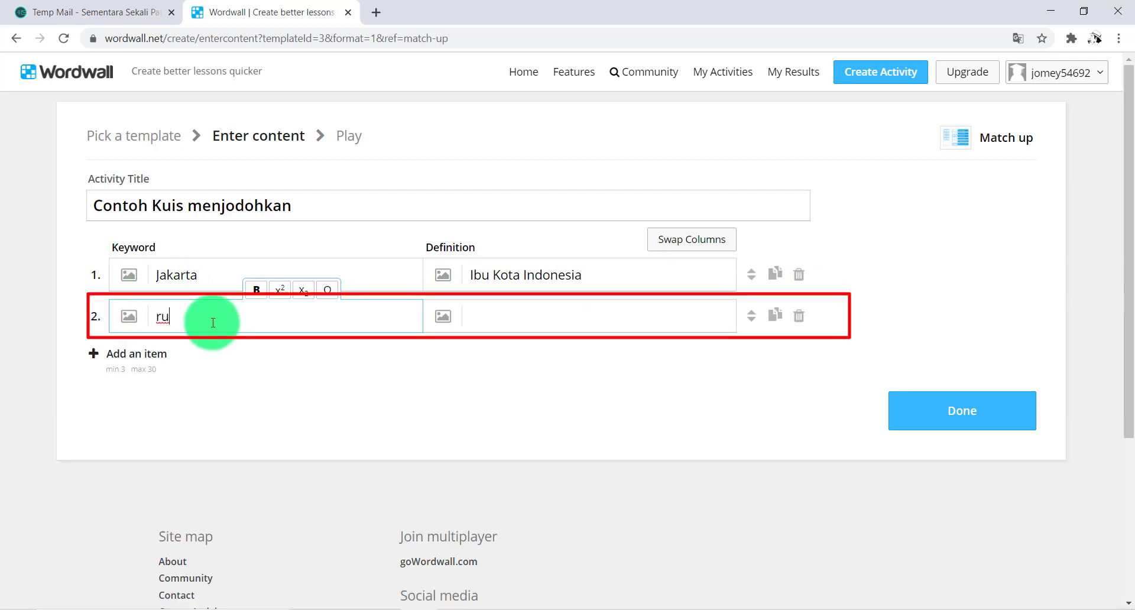
text(rupiah)
key(Tab)
text(Ma)
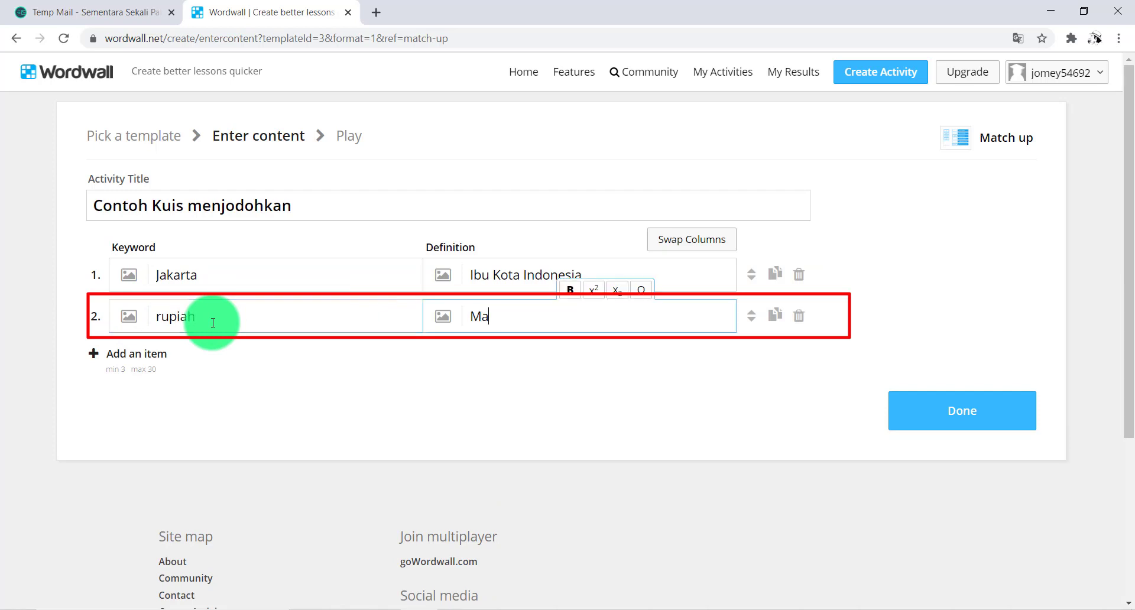
text(ta uang)
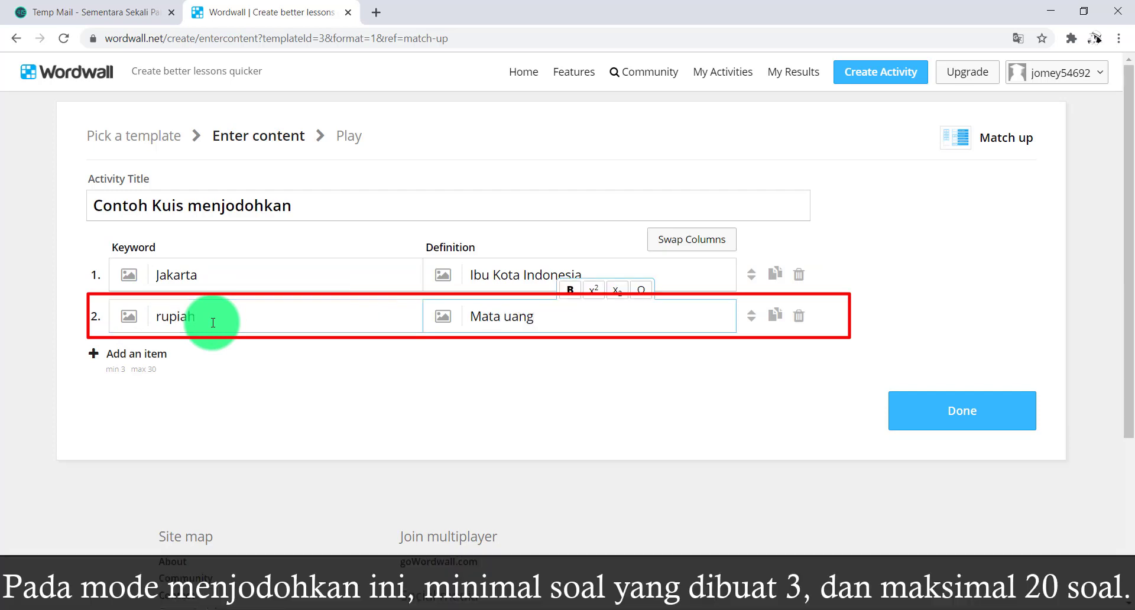
text( negara Re)
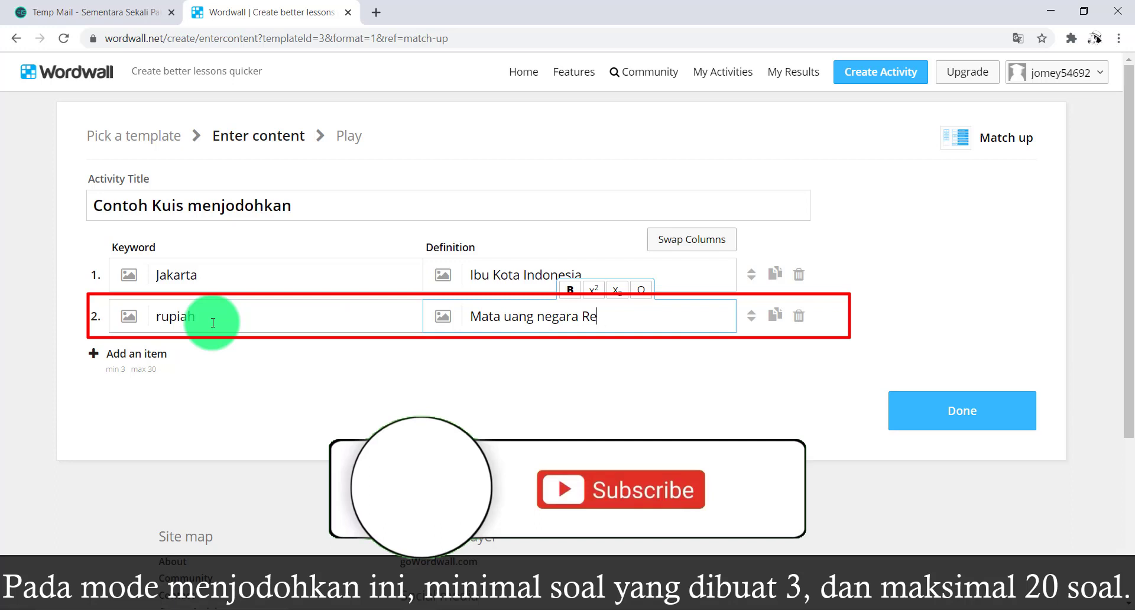
key(BackSpace)
key(BackSpace)
key(BackSpace)
key(BackSpace)
key(BackSpace)
key(BackSpace)
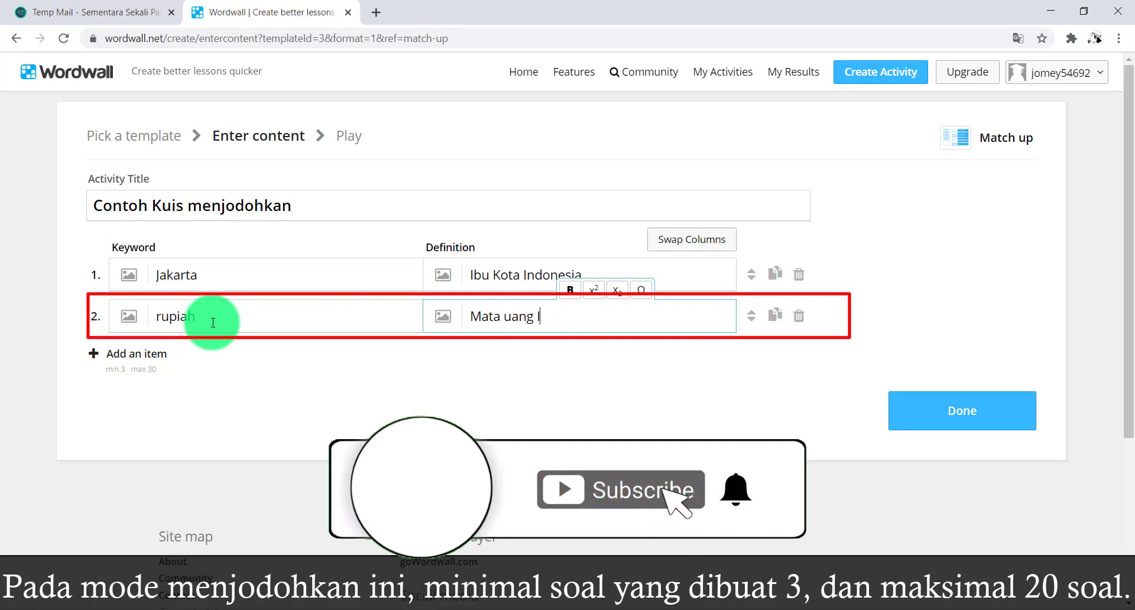
text(Indonesia)
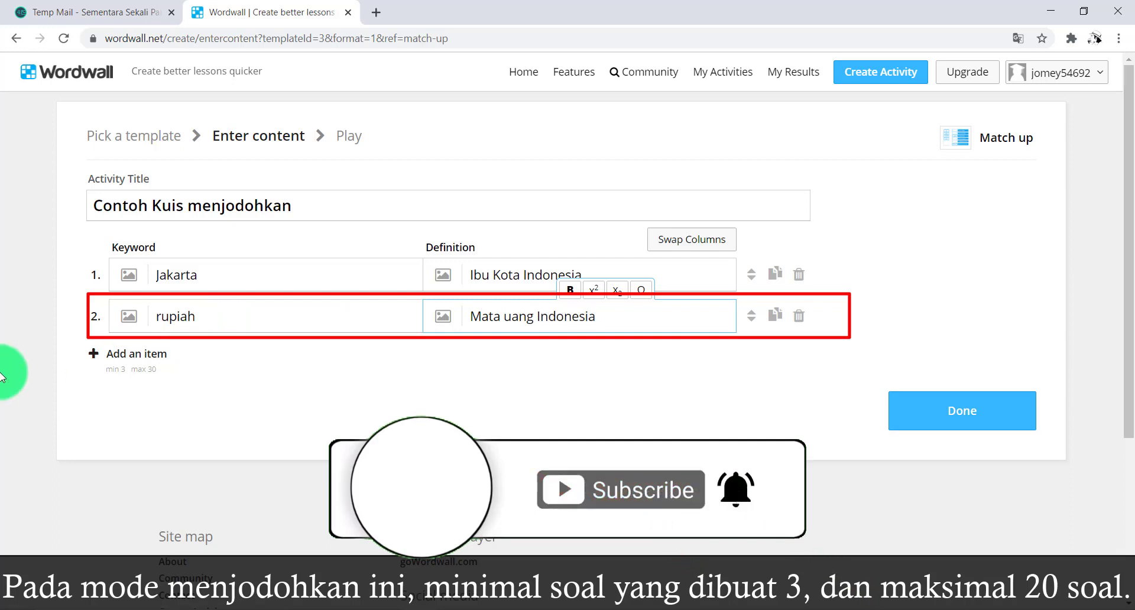
Step: Add item 3 with the keyword "mie ongklok" and the definition "Makanan khas Wonosobo", and finish creating the activity
click(97, 366)
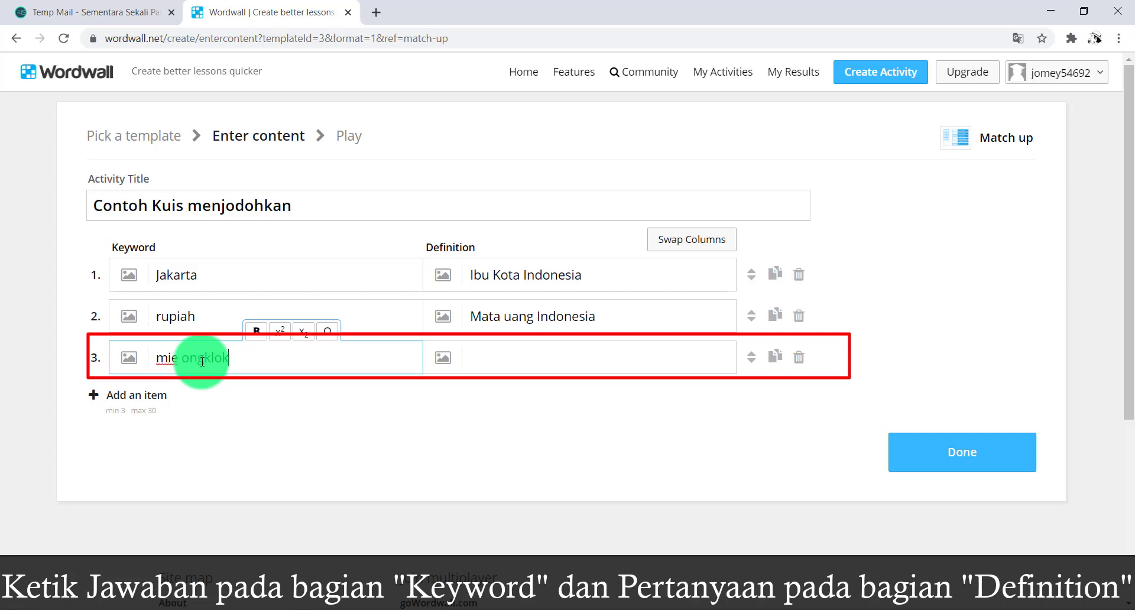
text(mie ongklok)
key(Tab)
text(Makana)
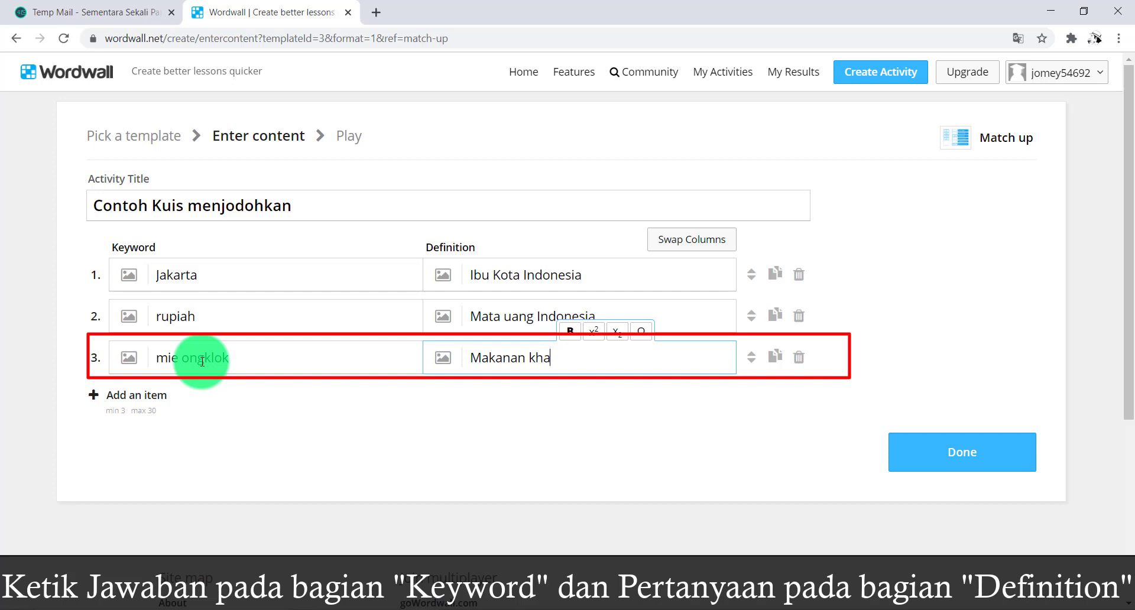
text(n khas Wonosobo)
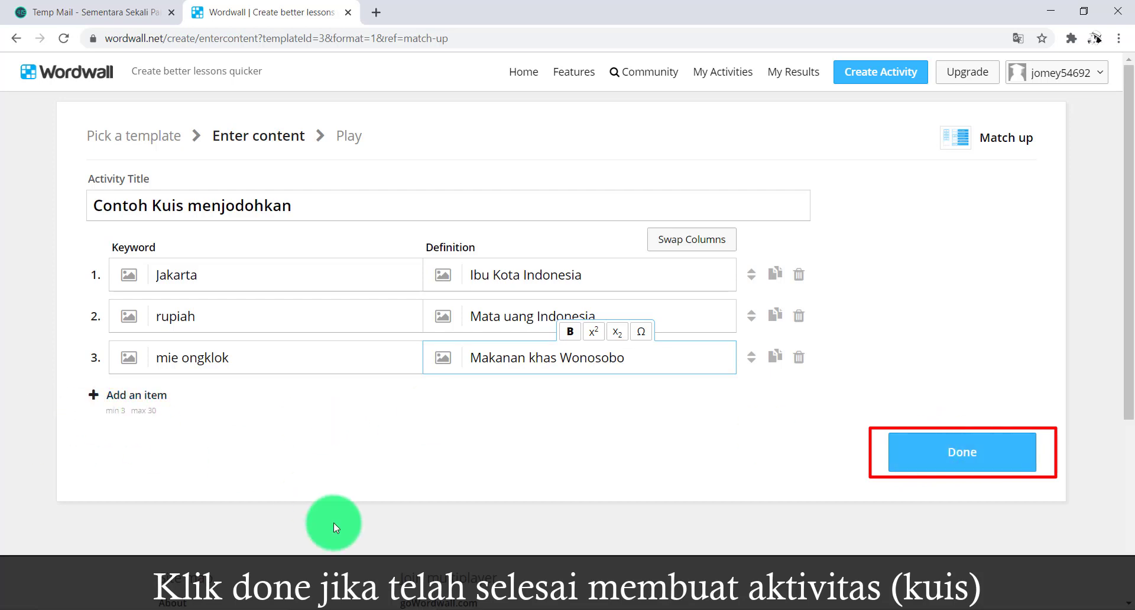
click(971, 452)
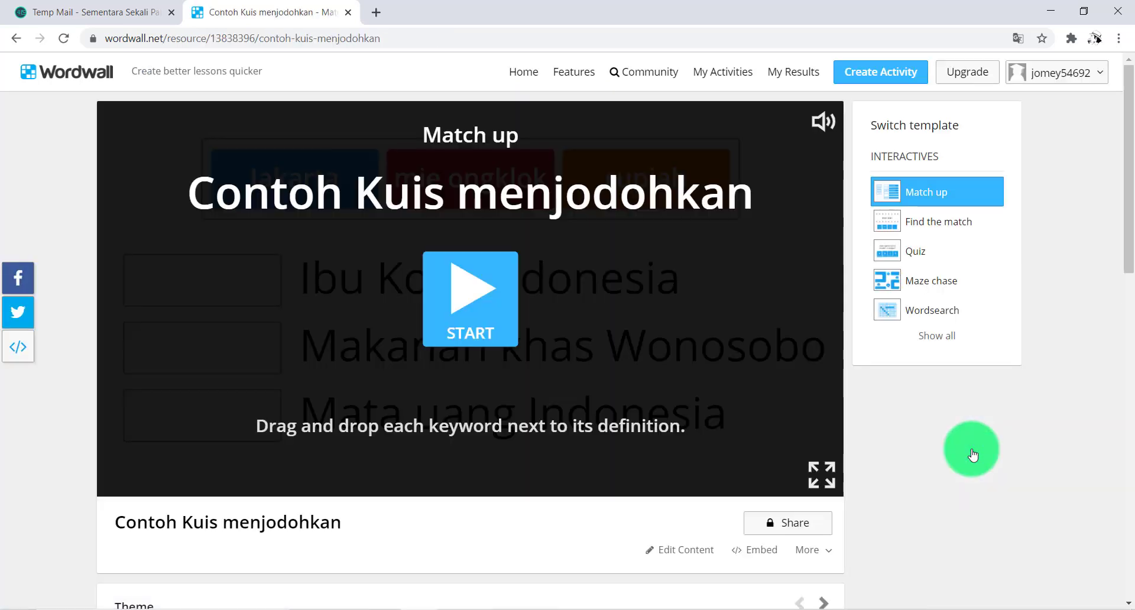
Step: Play the quiz as a test, matching Jakarta, rupiah and mie ongklok to their definitions, and submit the answers
click(459, 303)
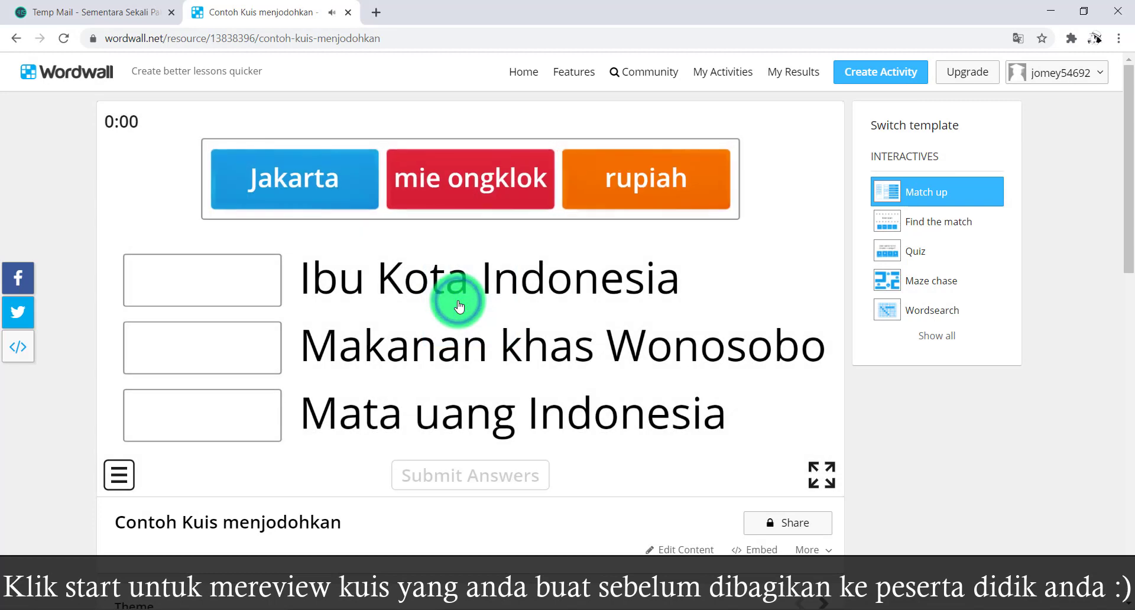
click(306, 173)
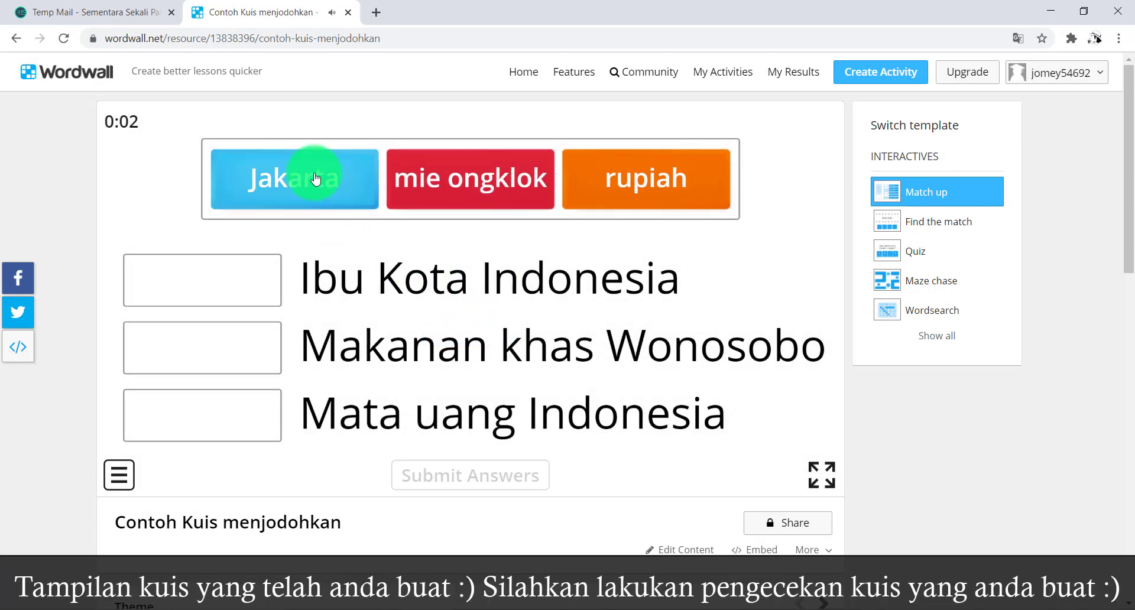
drag(306, 170, 220, 282)
click(423, 207)
drag(424, 213, 193, 418)
drag(349, 214, 217, 350)
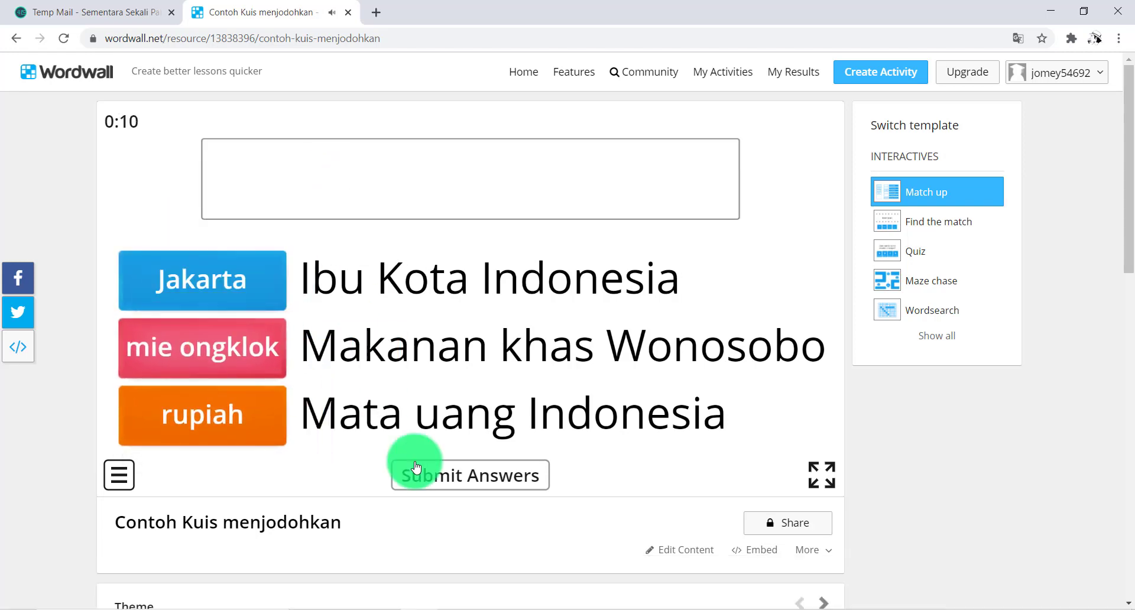
click(490, 477)
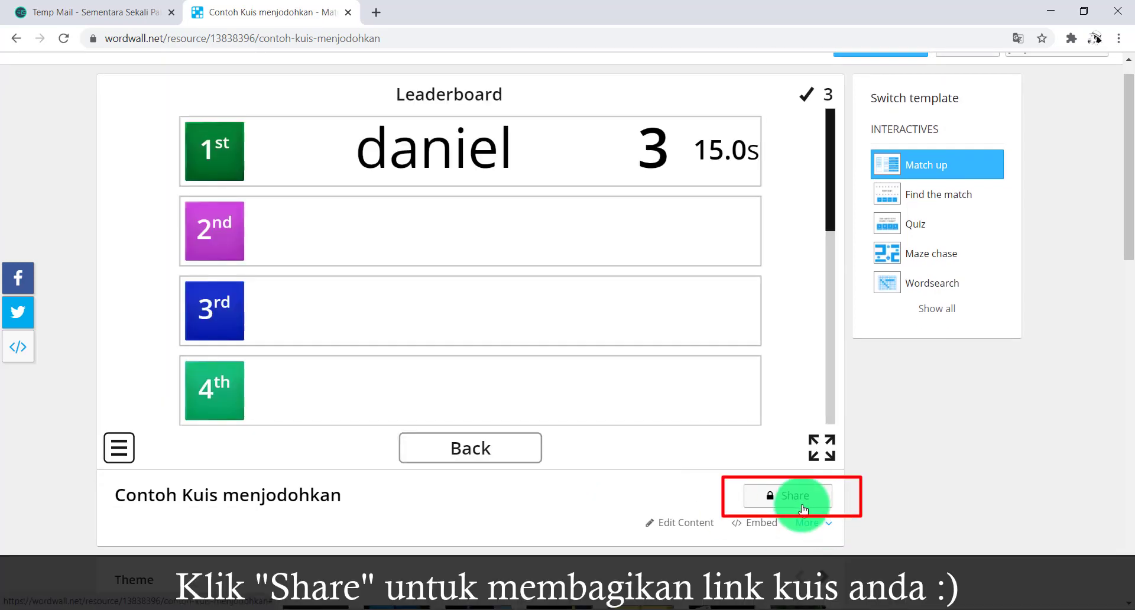
Step: Share the quiz with students as an assignment, keeping the default results title, name registration, deadline and end-of-game options
click(796, 502)
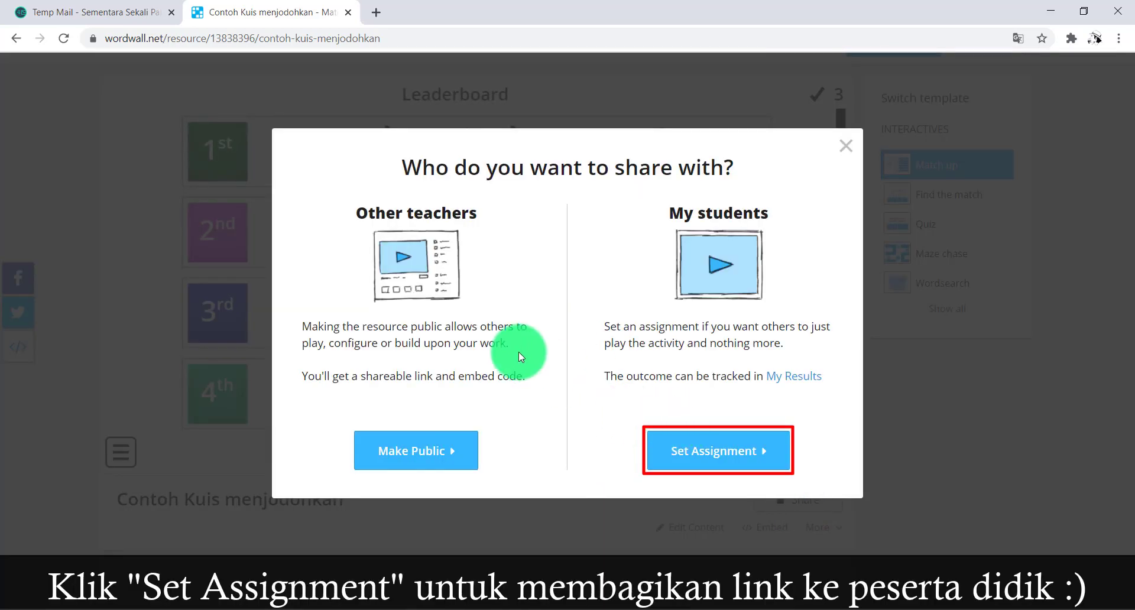
click(722, 454)
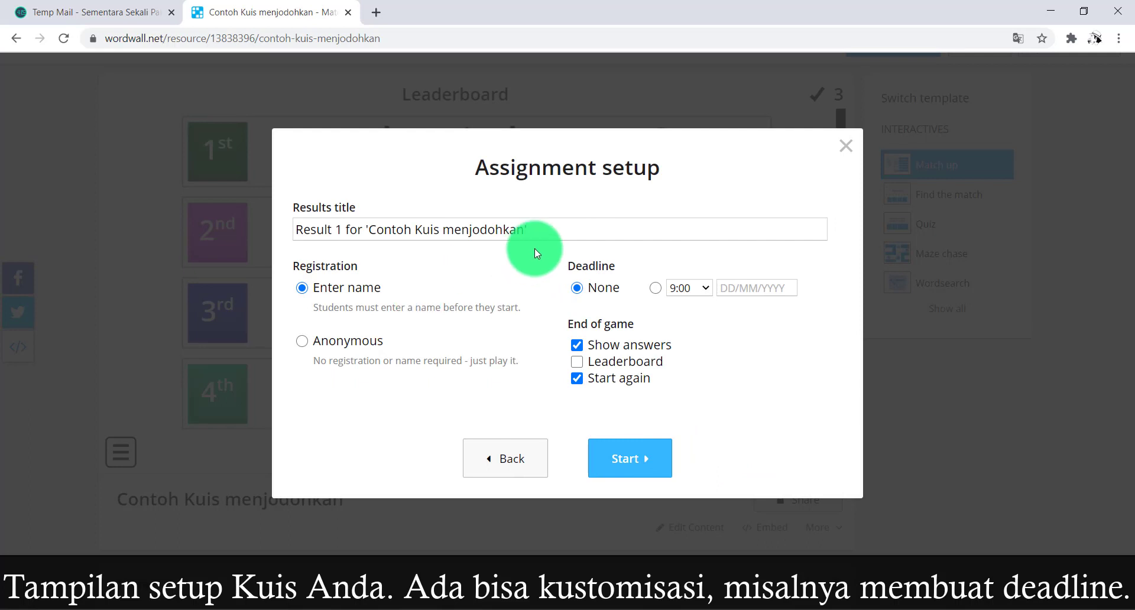
click(568, 229)
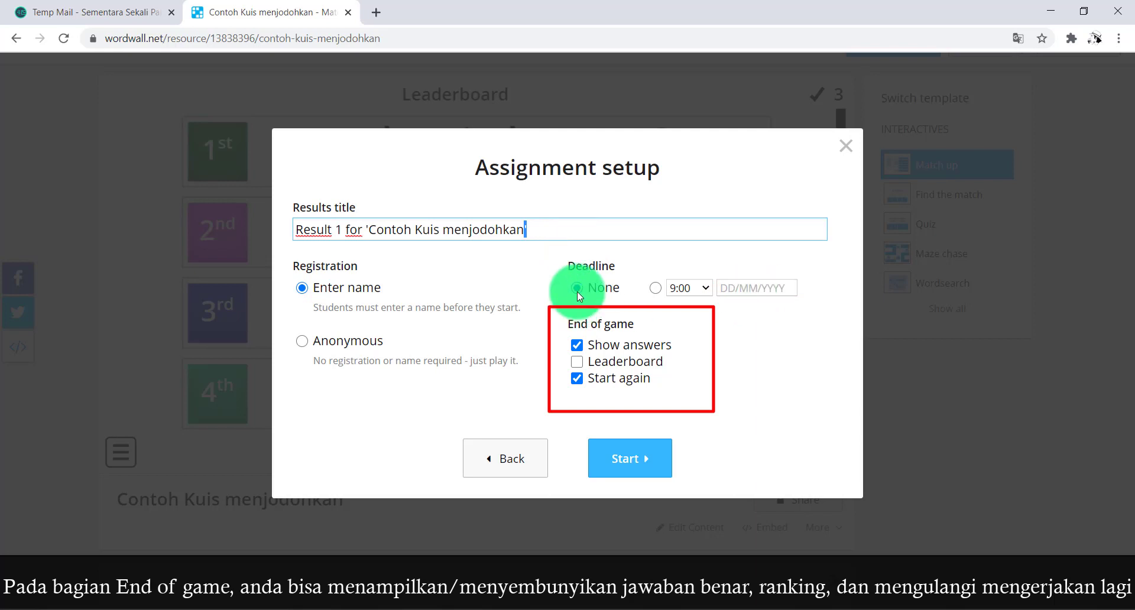
click(630, 458)
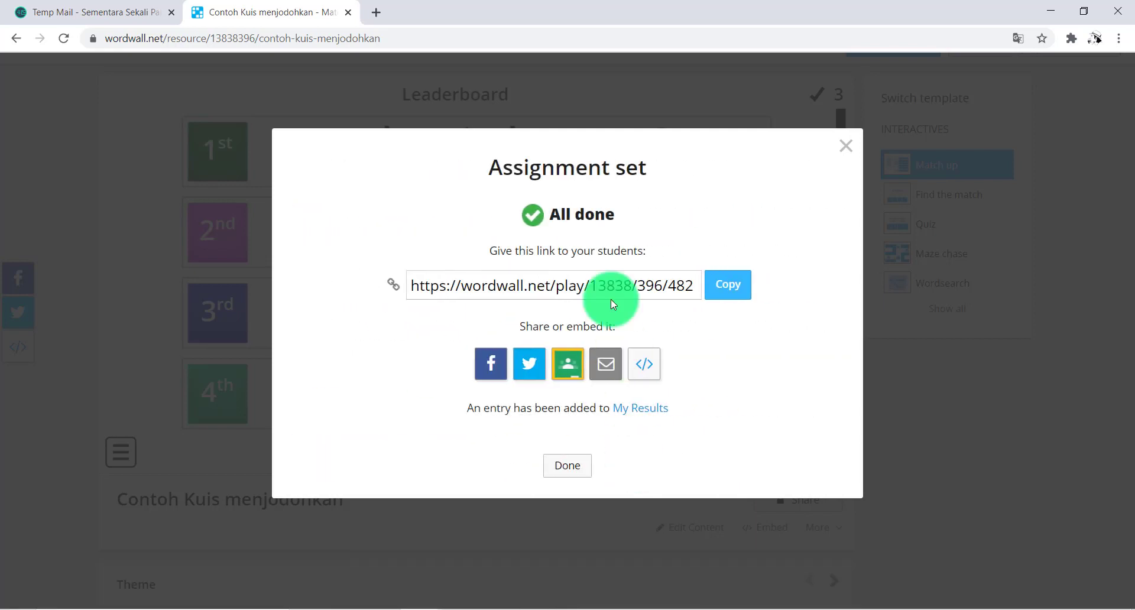
Step: Copy the student assignment link and open it in a new browser tab
click(722, 287)
key(ctrl+c)
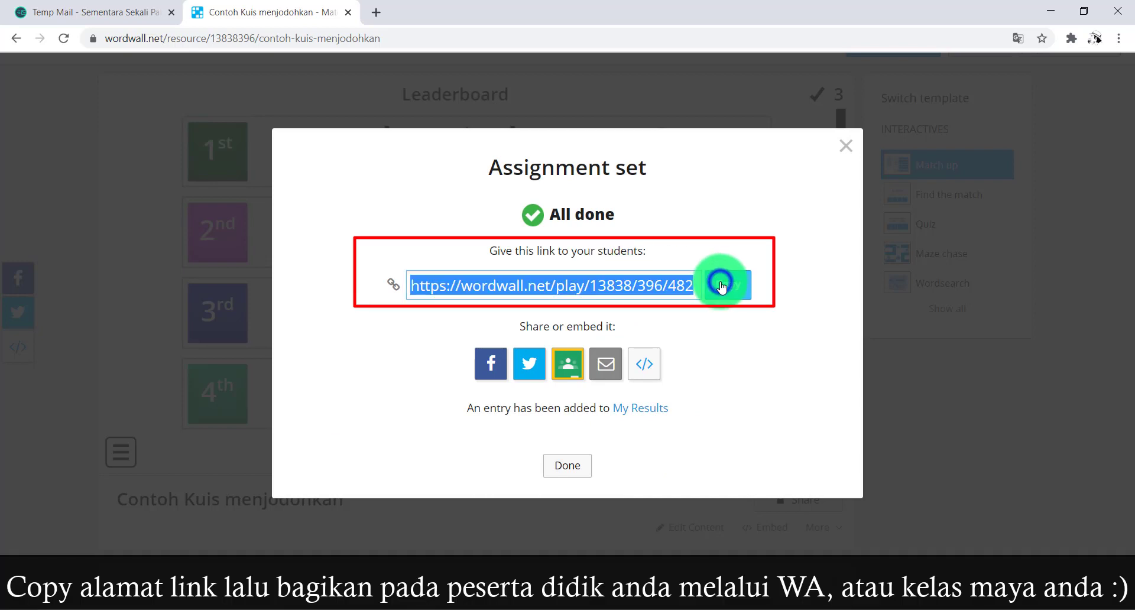
click(375, 13)
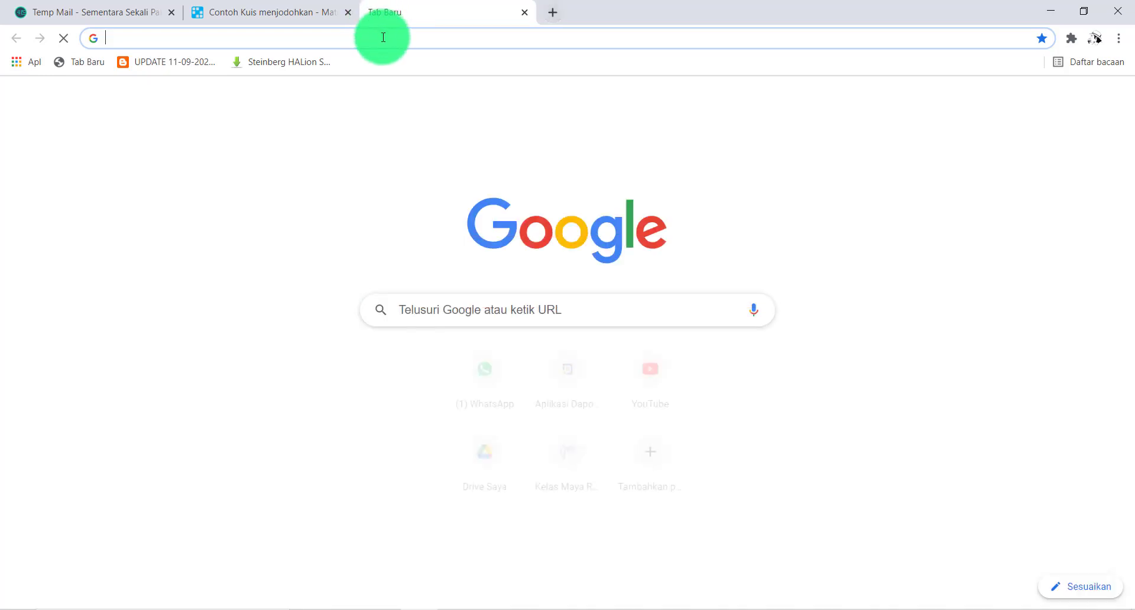
key(ctrl+v)
key(Return)
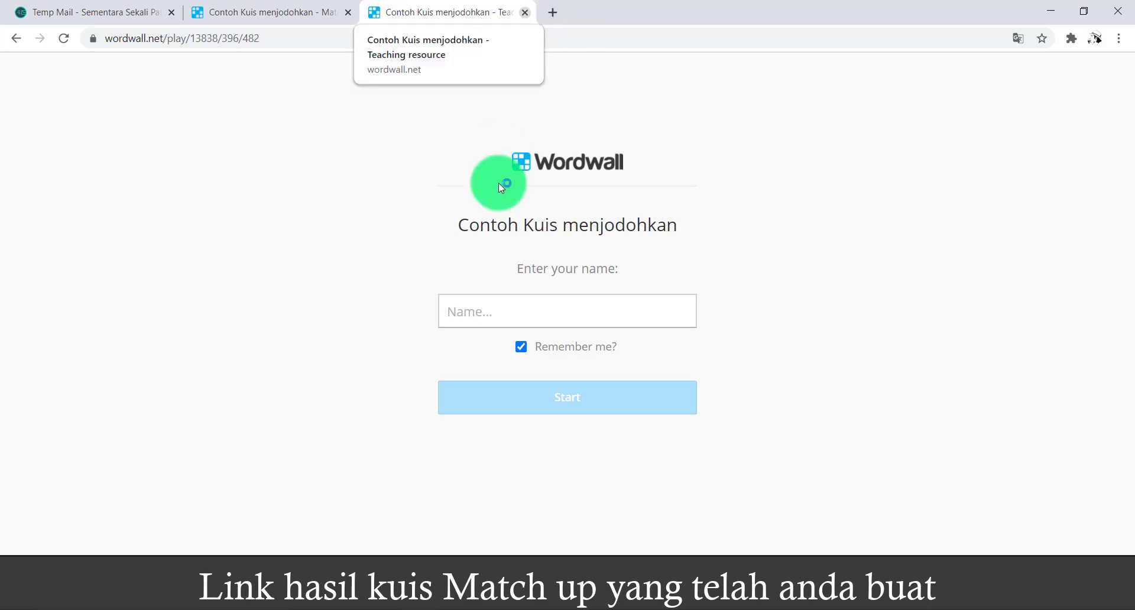
Step: Enter a student's name on the assignment page and start the Match up quiz
click(543, 304)
text(Budi)
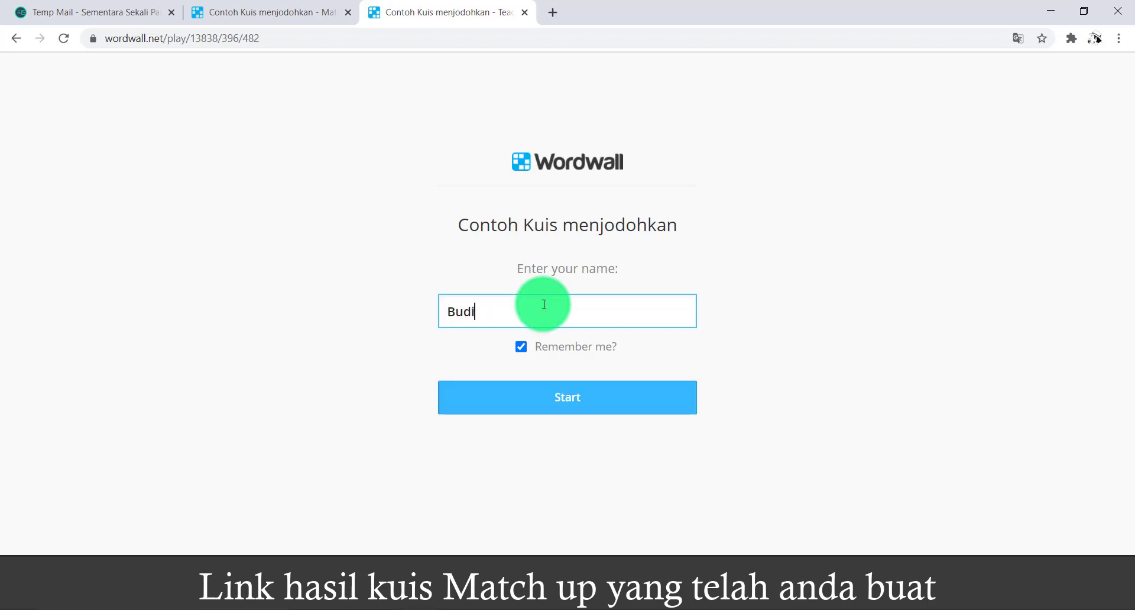
click(572, 407)
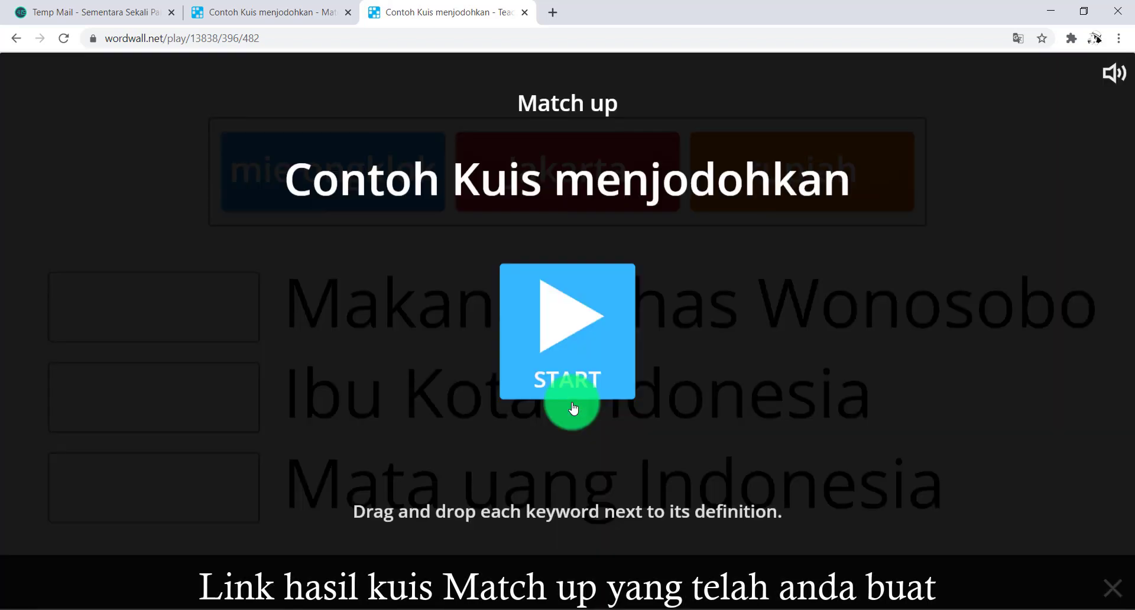
click(577, 355)
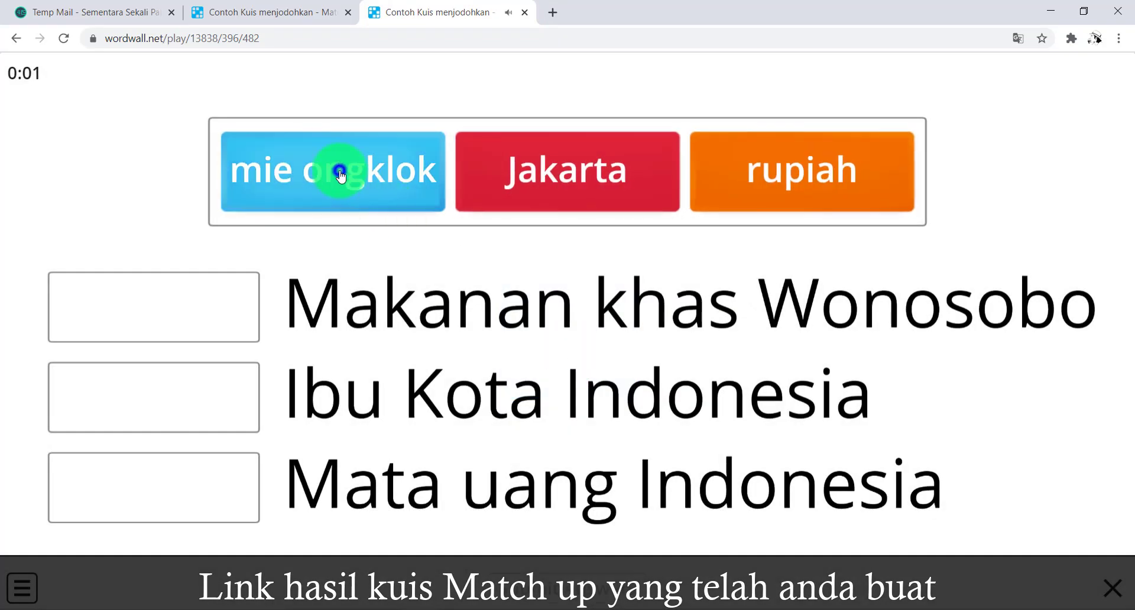
Step: Match mie ongklok, Jakarta and rupiah to their definitions, submit the answers and close the student quiz page
drag(340, 175, 182, 299)
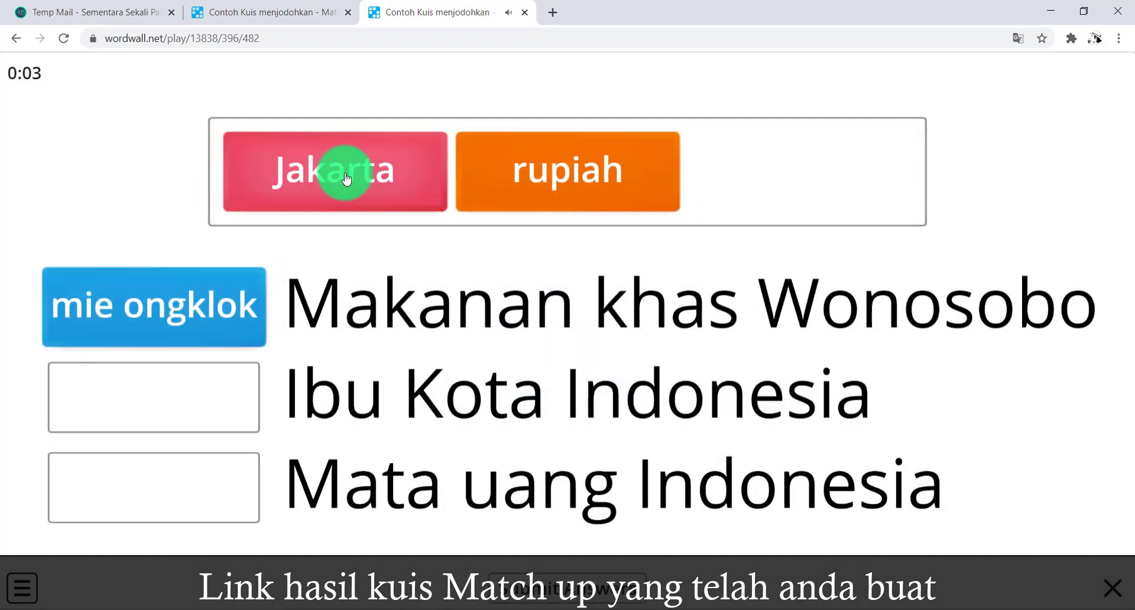
drag(347, 179, 169, 395)
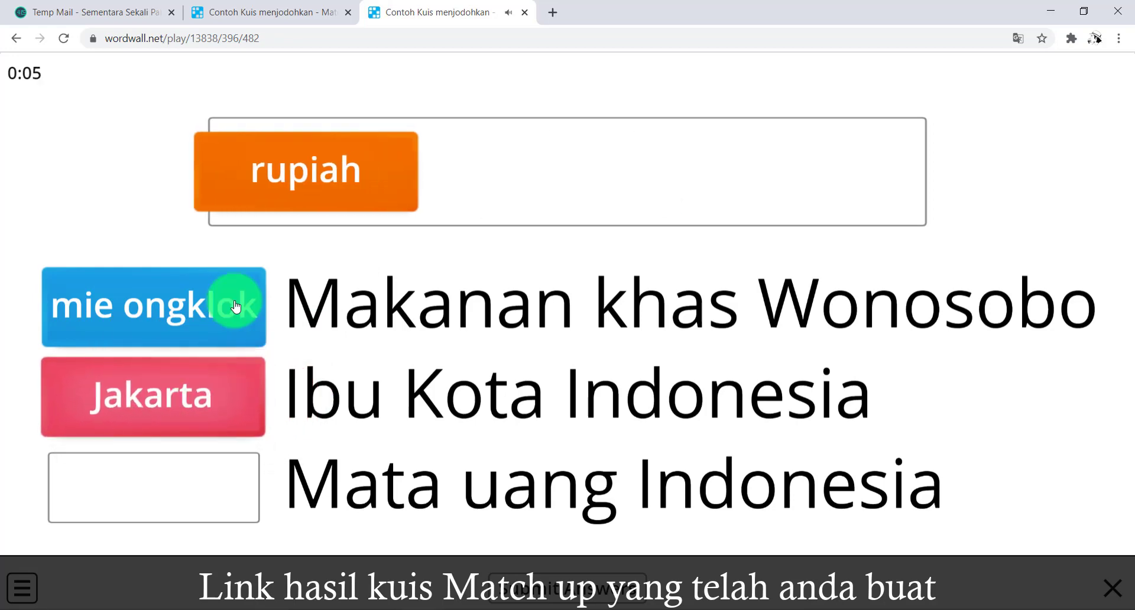
drag(317, 172, 169, 503)
click(566, 585)
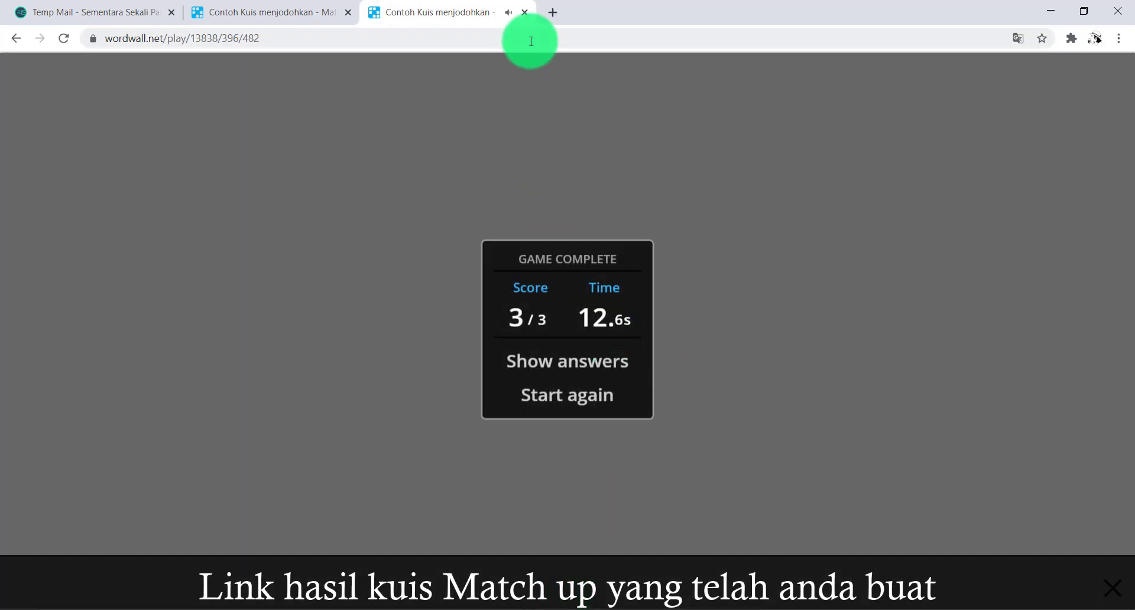
click(525, 13)
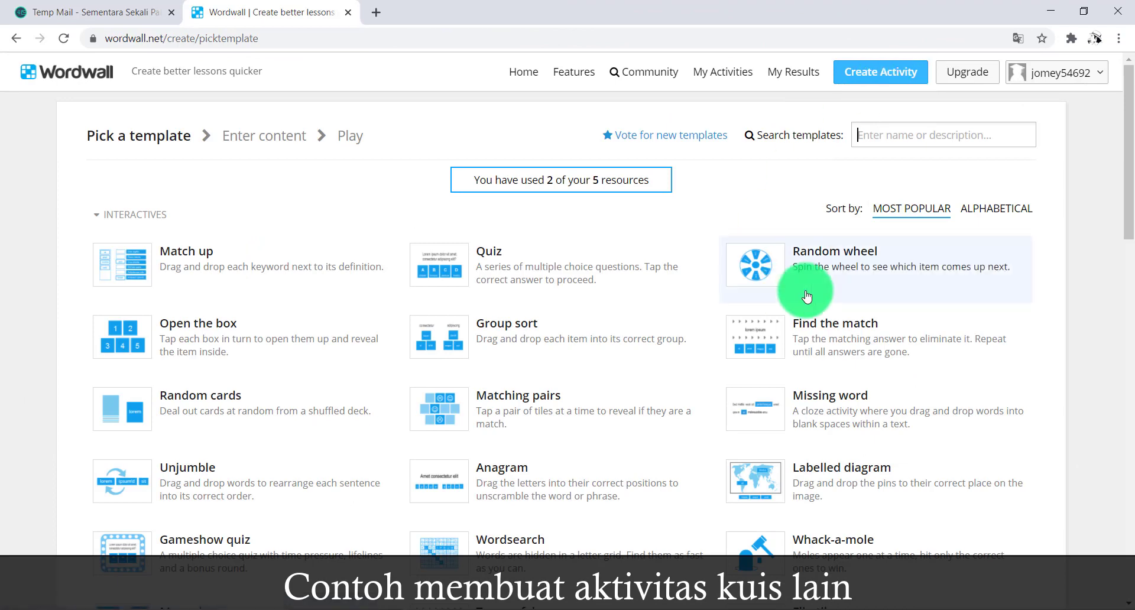
Step: Browse the activity templates and choose "Find the match" for a new activity
scroll(807, 296, down, 1)
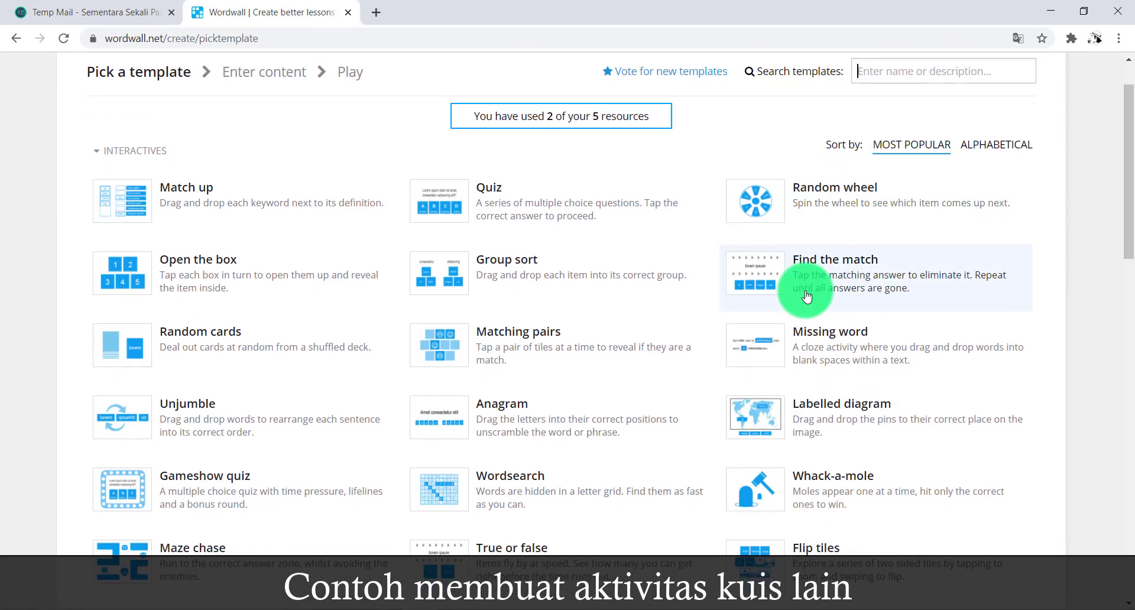
scroll(698, 450, down, 4)
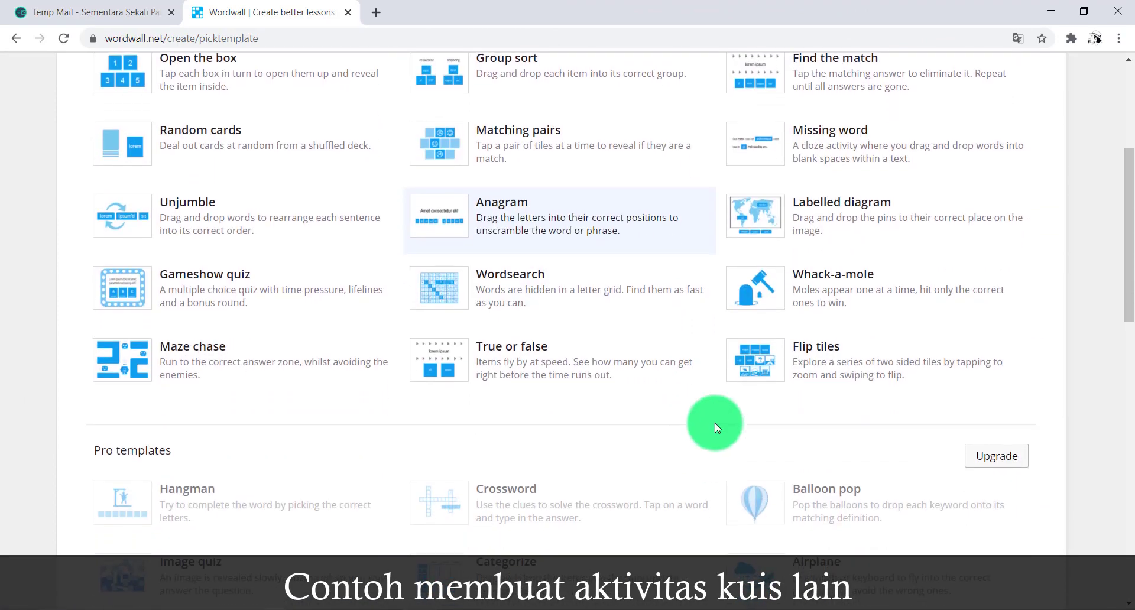
scroll(716, 423, up, 2)
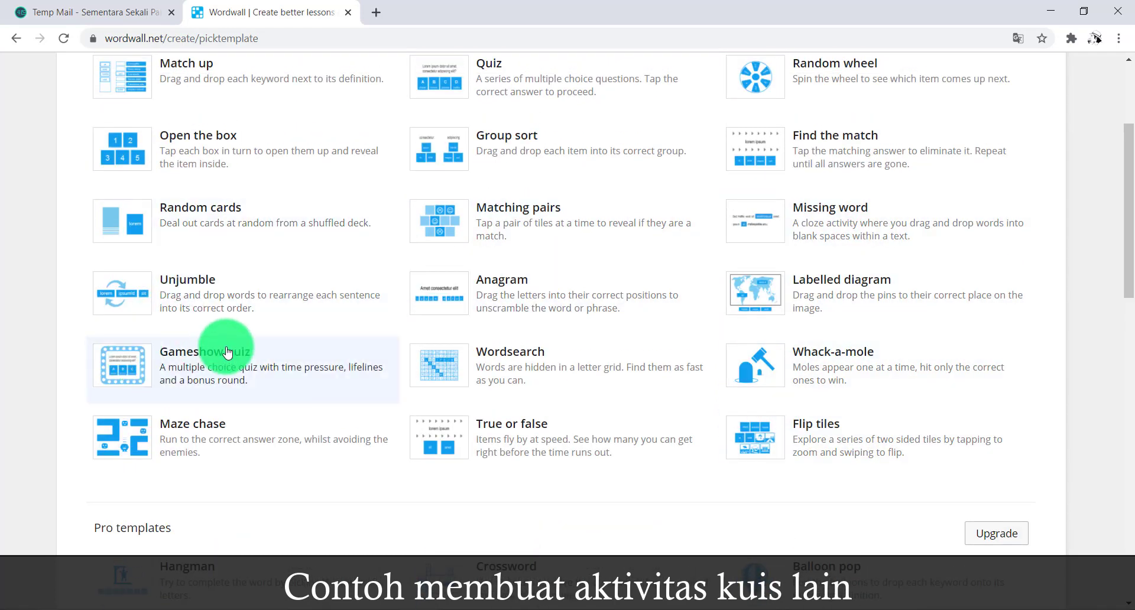
scroll(222, 349, up, 1)
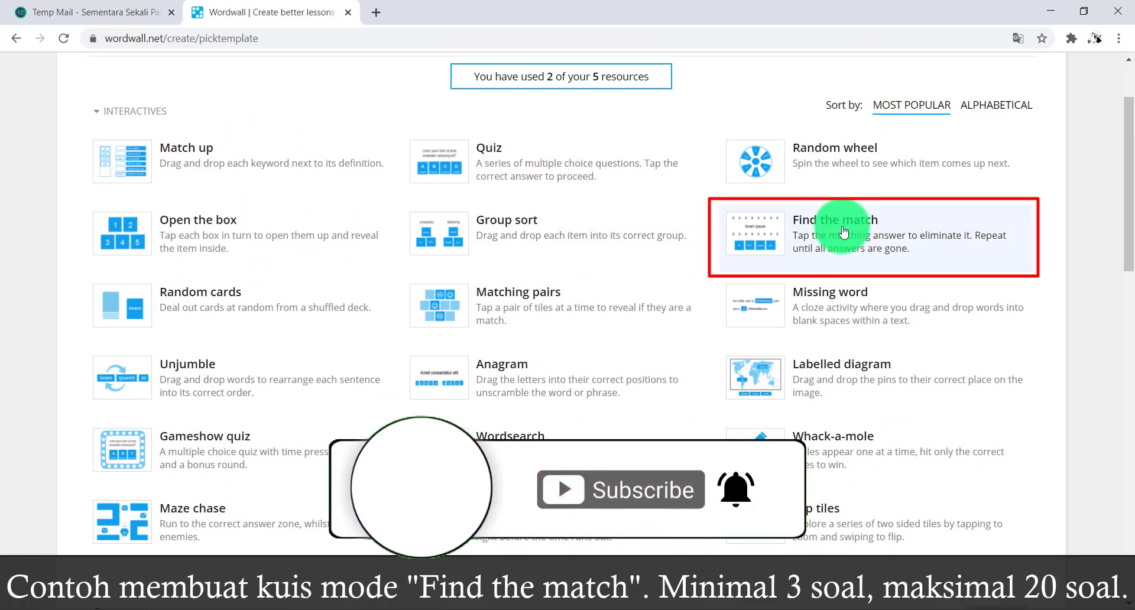
click(842, 230)
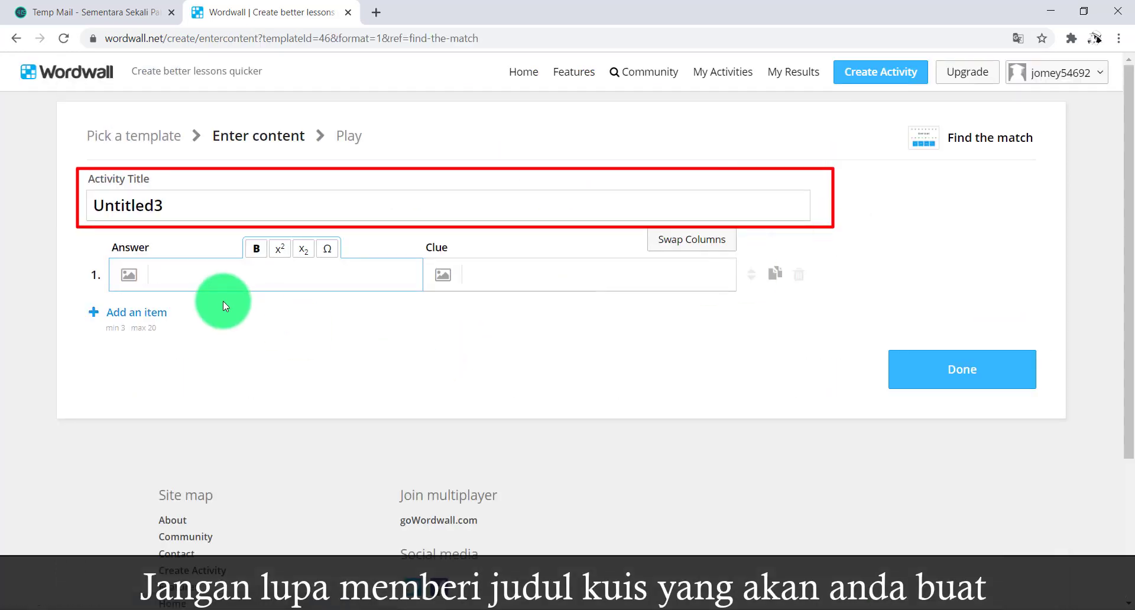
Step: Set the activity title to "Contoh kuis dengan template lainnya"
double_click(131, 205)
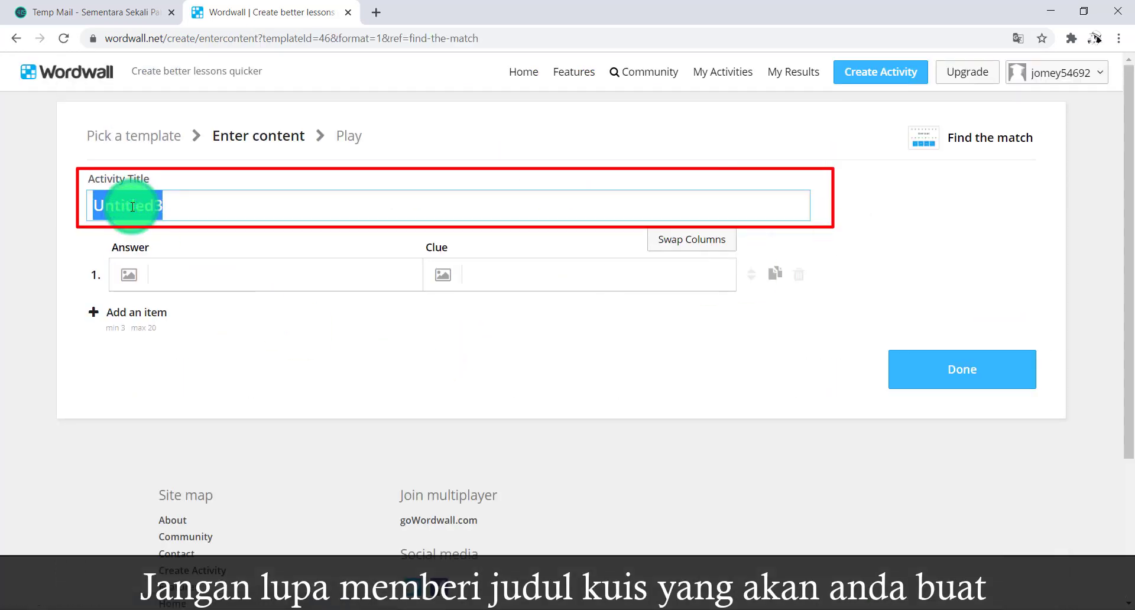
text(Contoh kuis dengan templat)
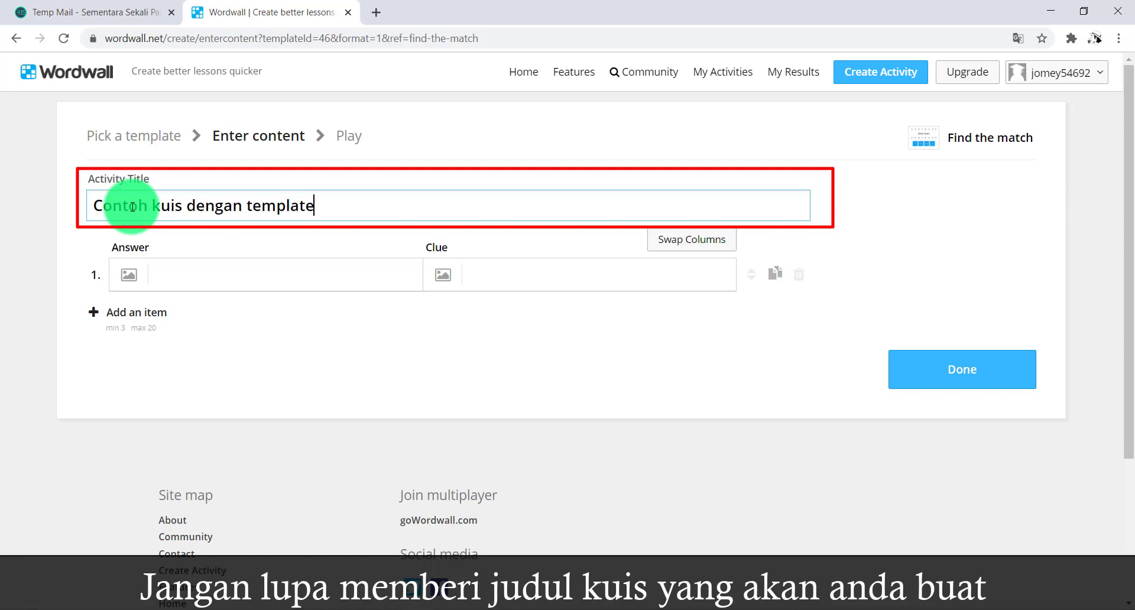
text(e lainnya)
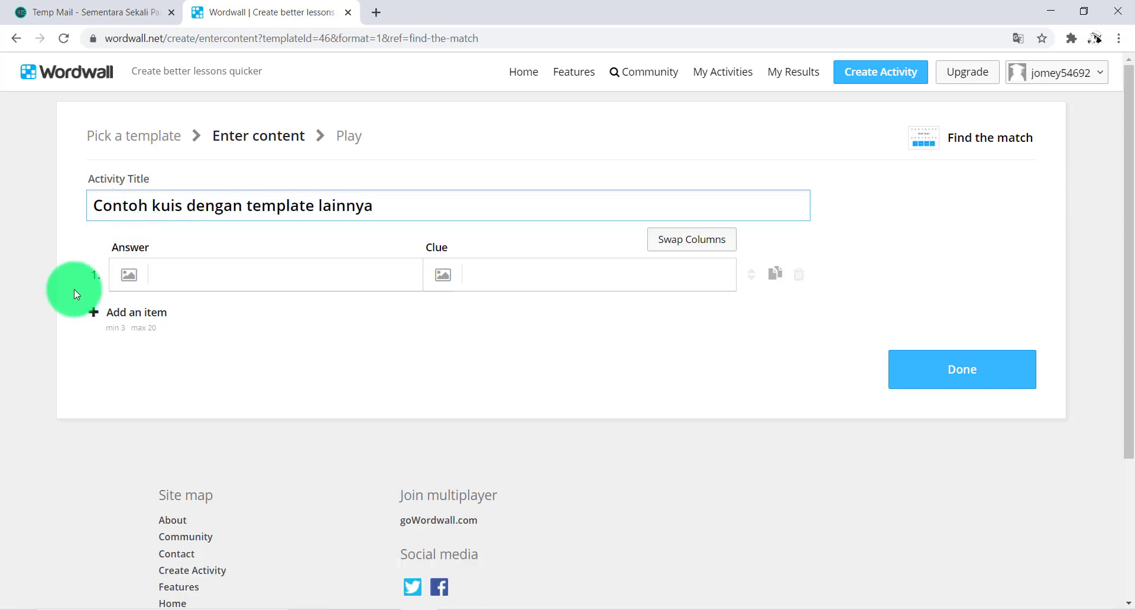
Step: Fill item 1 with answer "Semarang" and clue "Kota ATLAS", and add item 2 with answer "Carica" and clue "Minuman khas Wonosobo"
click(229, 276)
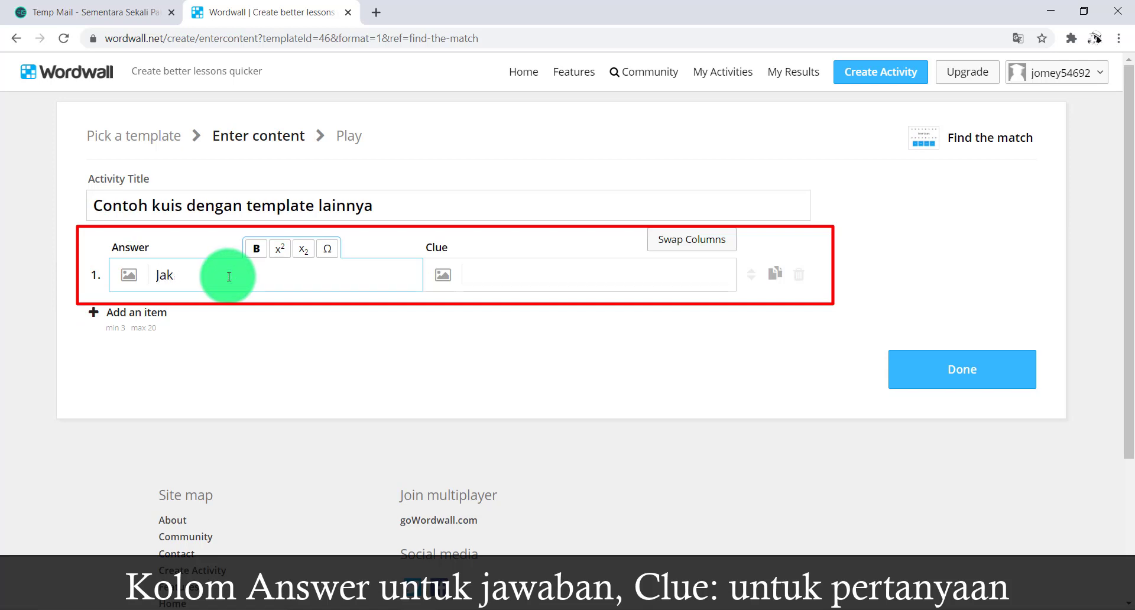
key(Tab)
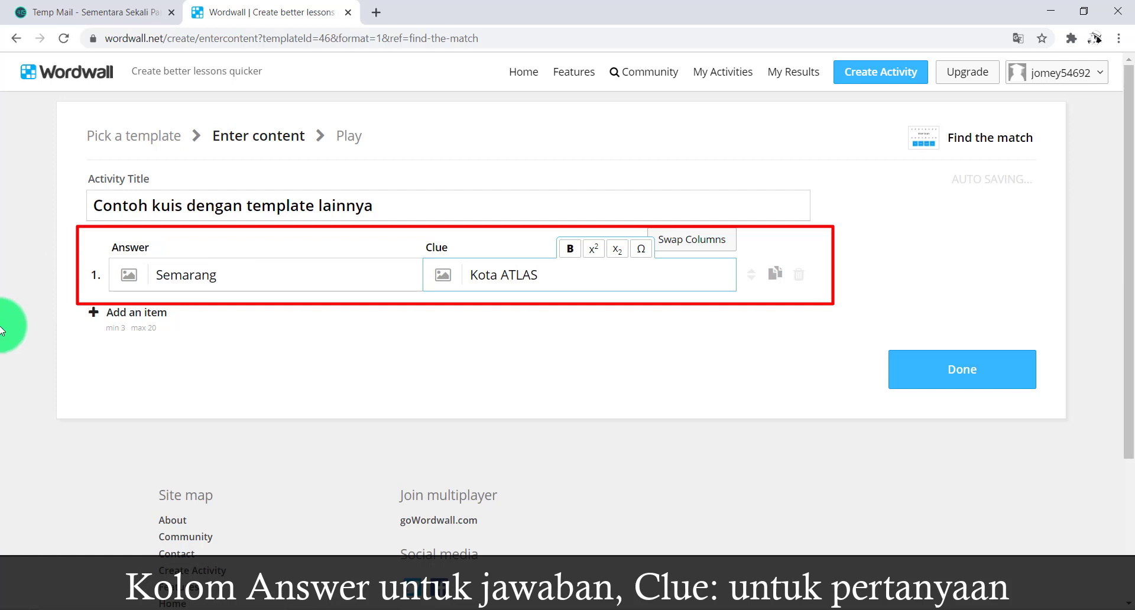
click(113, 312)
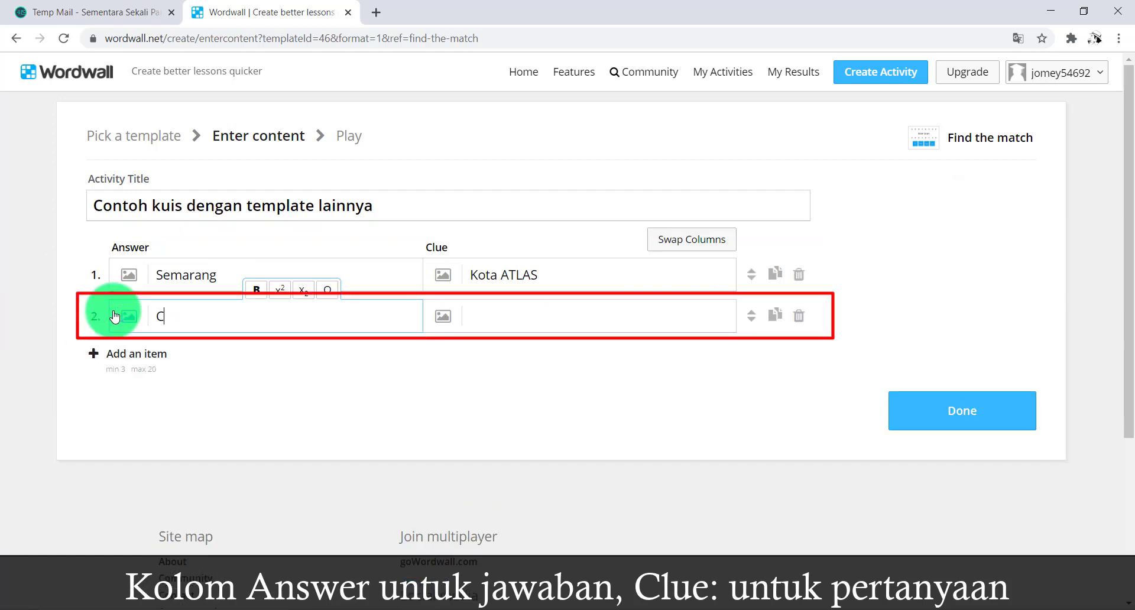
key(Tab)
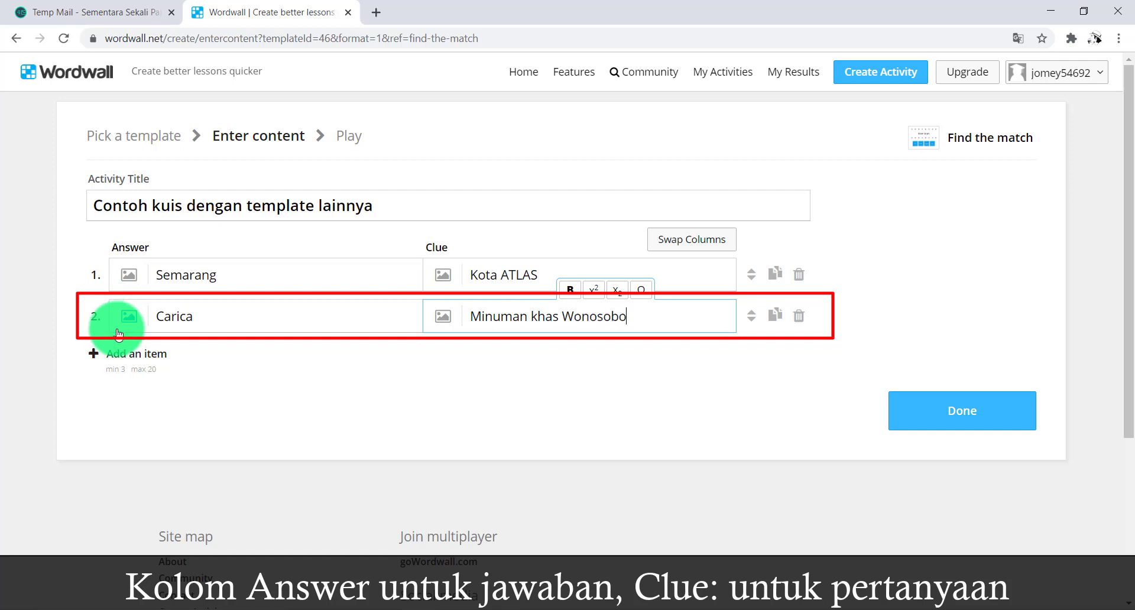
Step: Add item 3 with the answer "Brazil" and the clue "Juara world cup 5 kali", and finish creating the activity
click(116, 354)
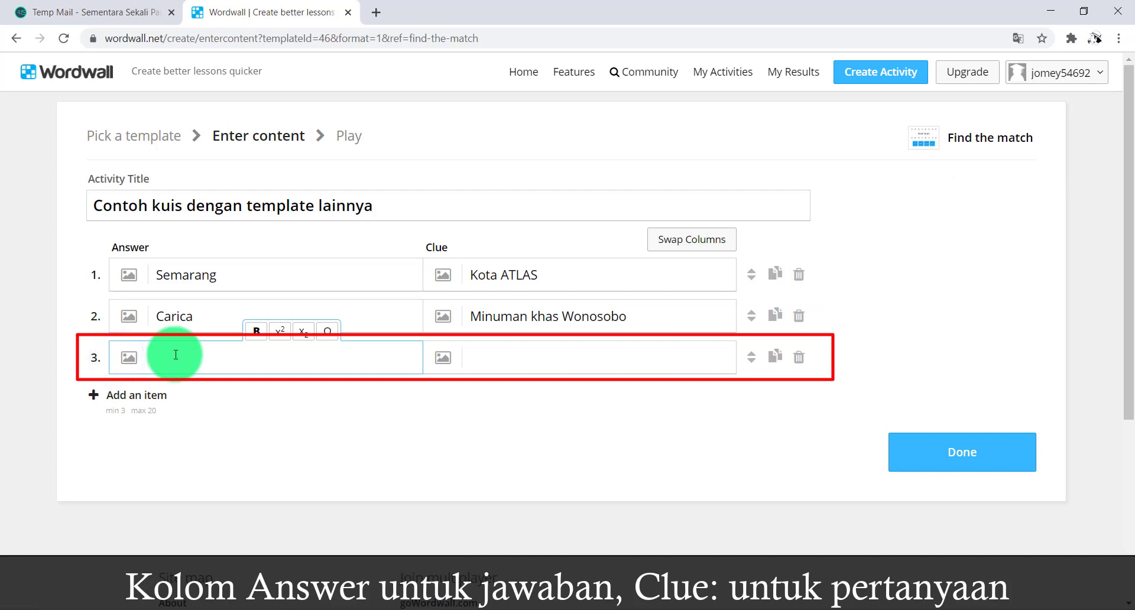
text(Brazil)
key(Tab)
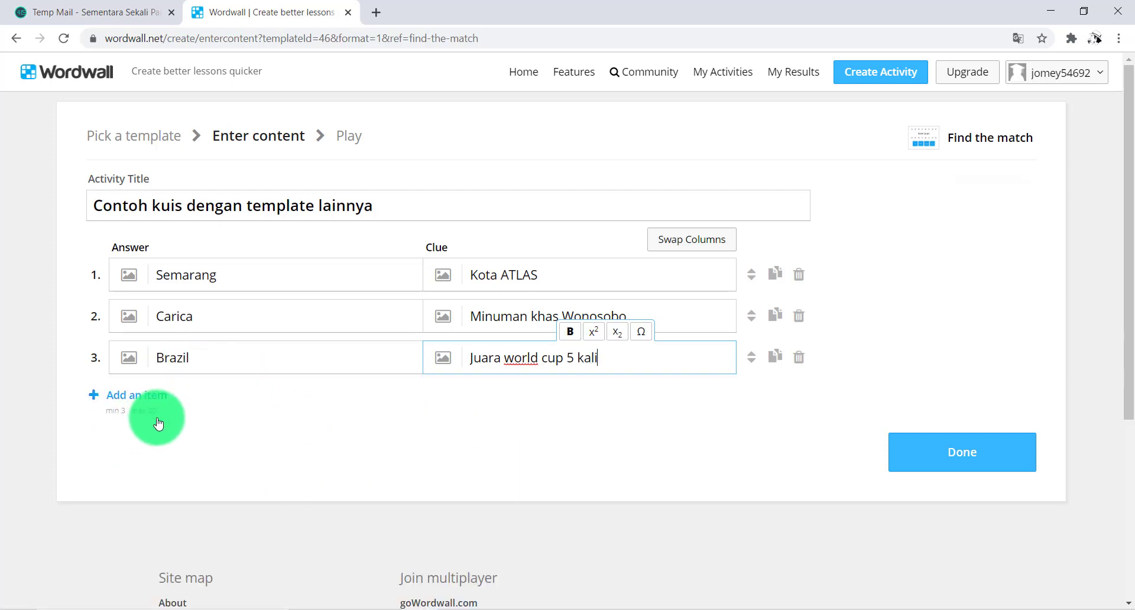
click(981, 459)
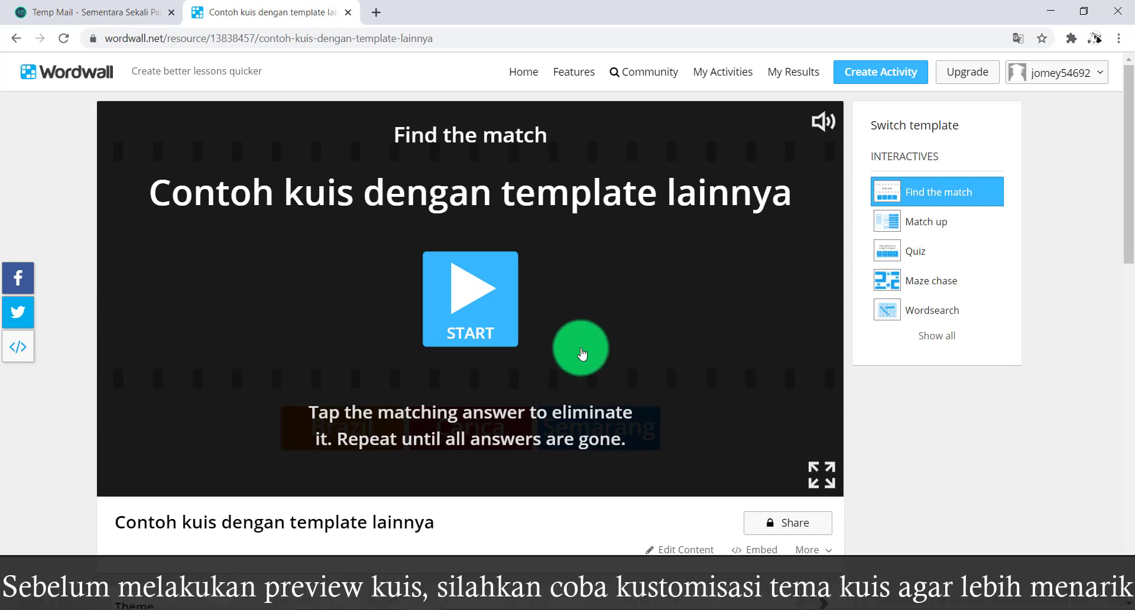
Step: Change the quiz's visual theme to Space
scroll(582, 352, down, 5)
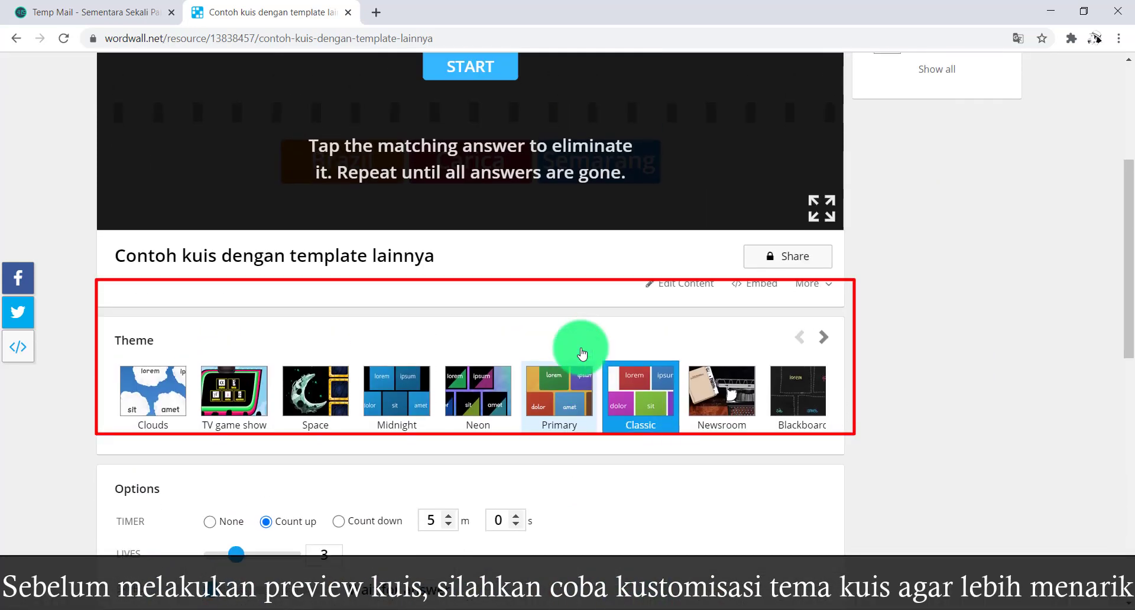
scroll(582, 352, down, 2)
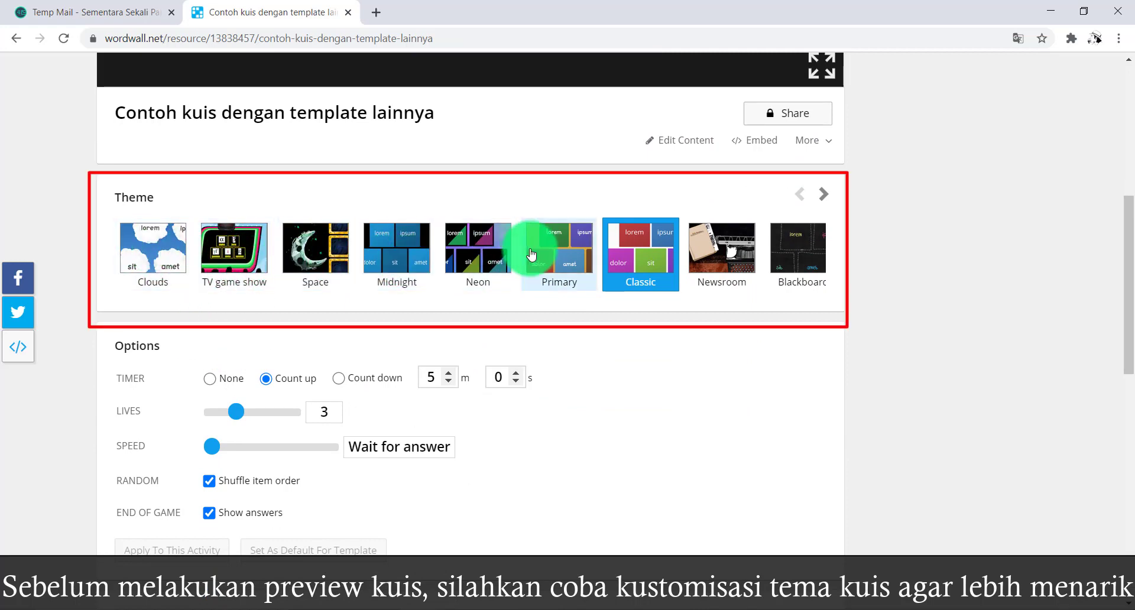
click(314, 264)
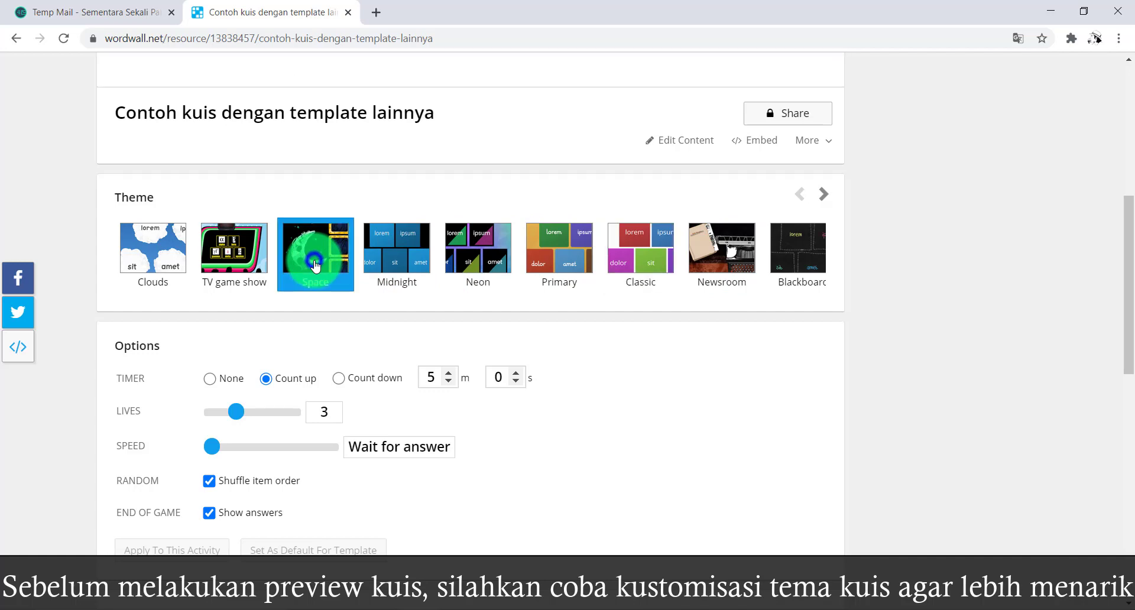
Step: Play the Find the match quiz as a test, choosing Brazil, Carica and Semarang for their matching clues
scroll(1043, 578, down, 3)
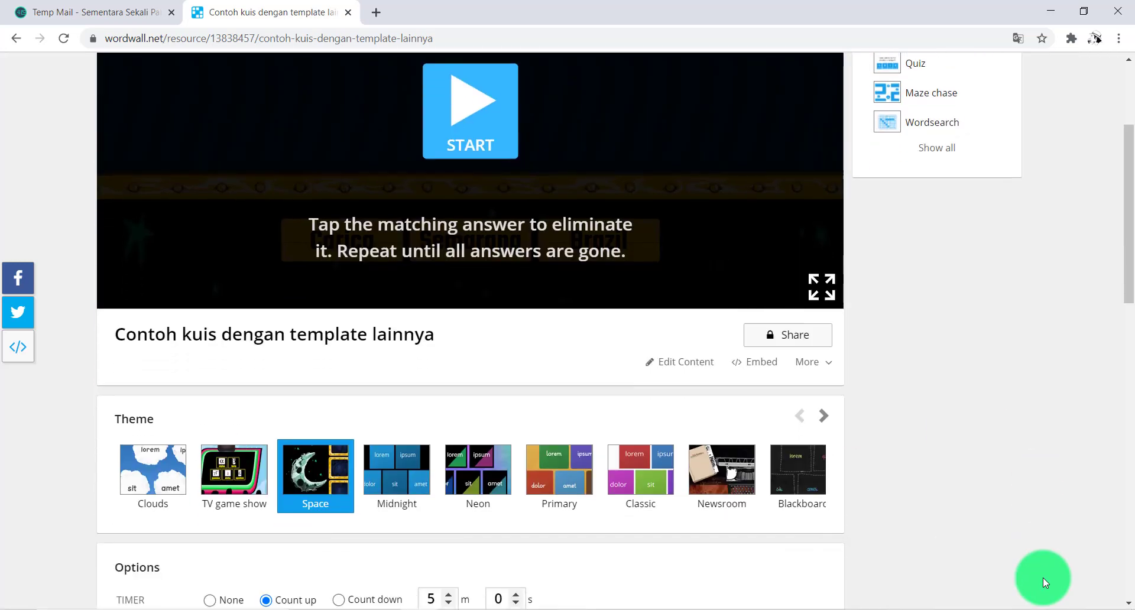
scroll(1043, 582, down, 1)
scroll(1040, 579, up, 2)
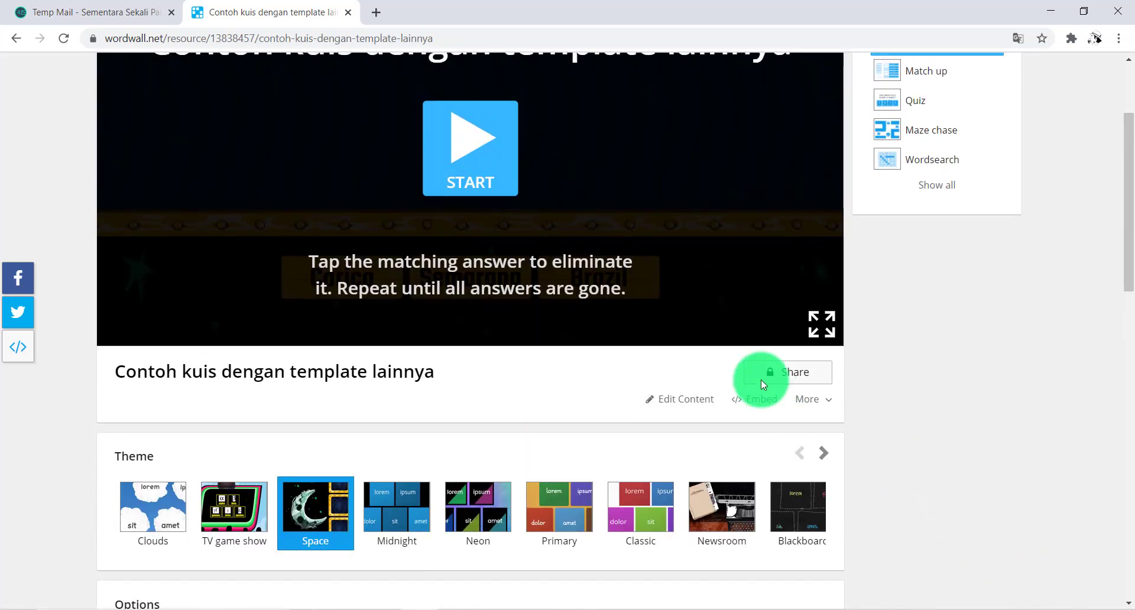
scroll(590, 222, up, 3)
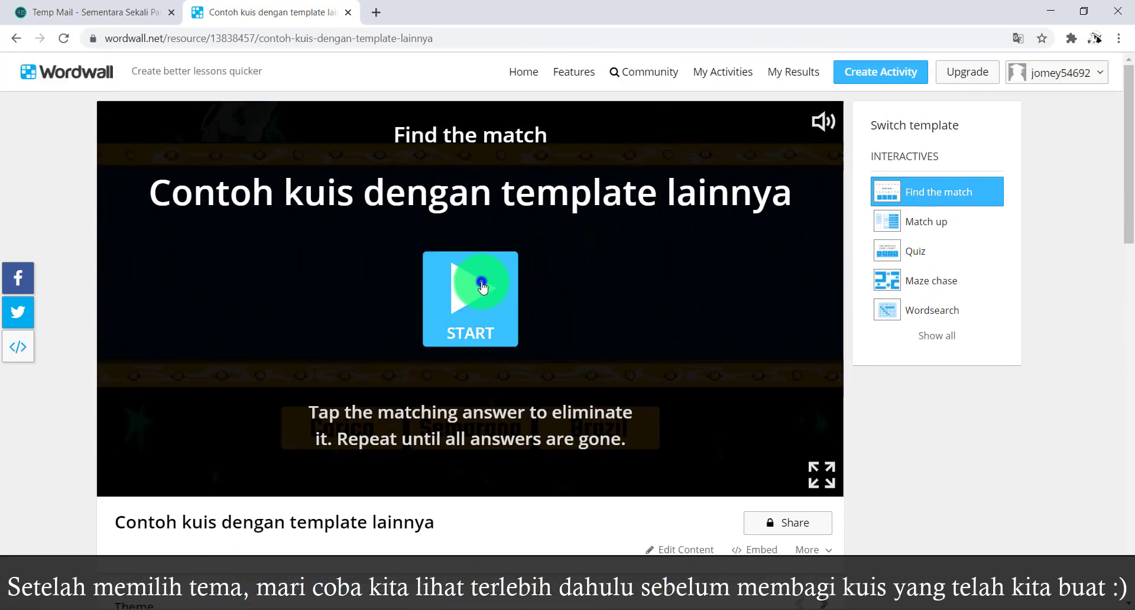
click(482, 285)
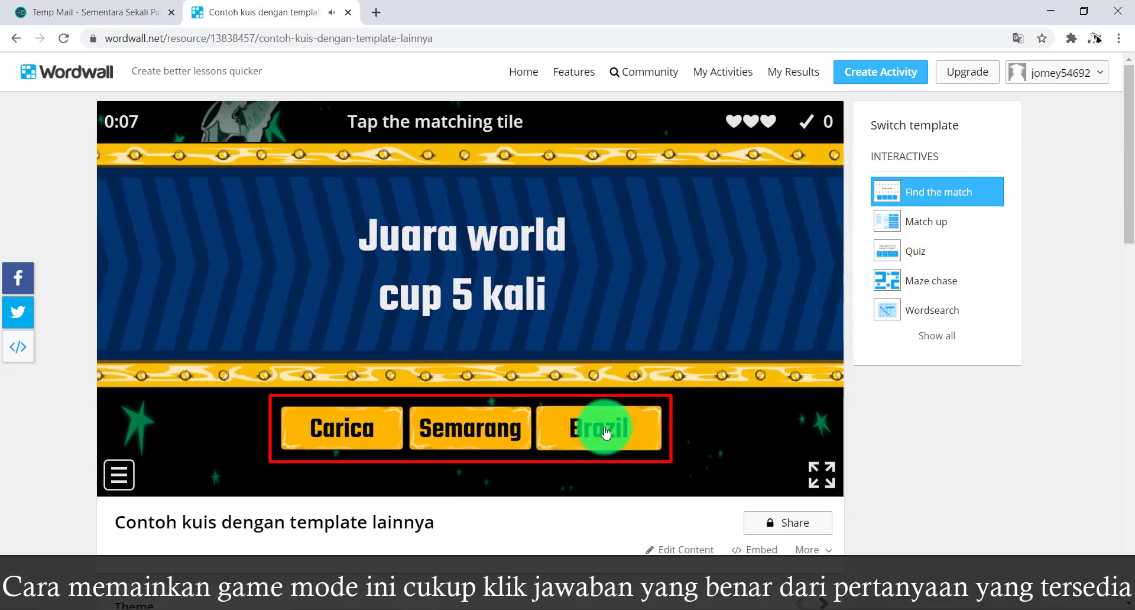
click(605, 433)
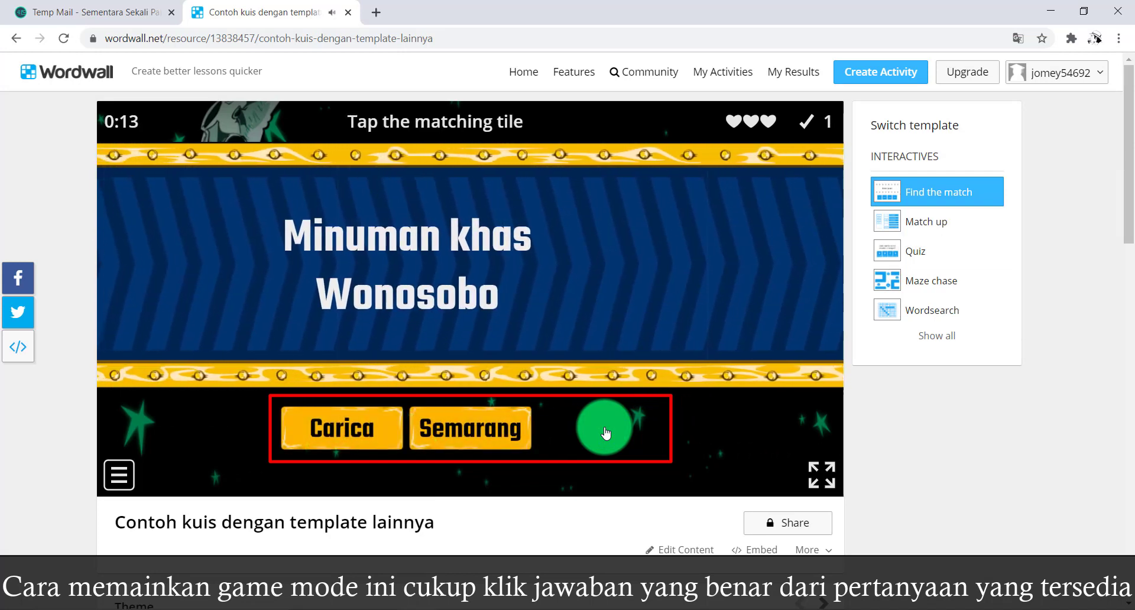
click(347, 418)
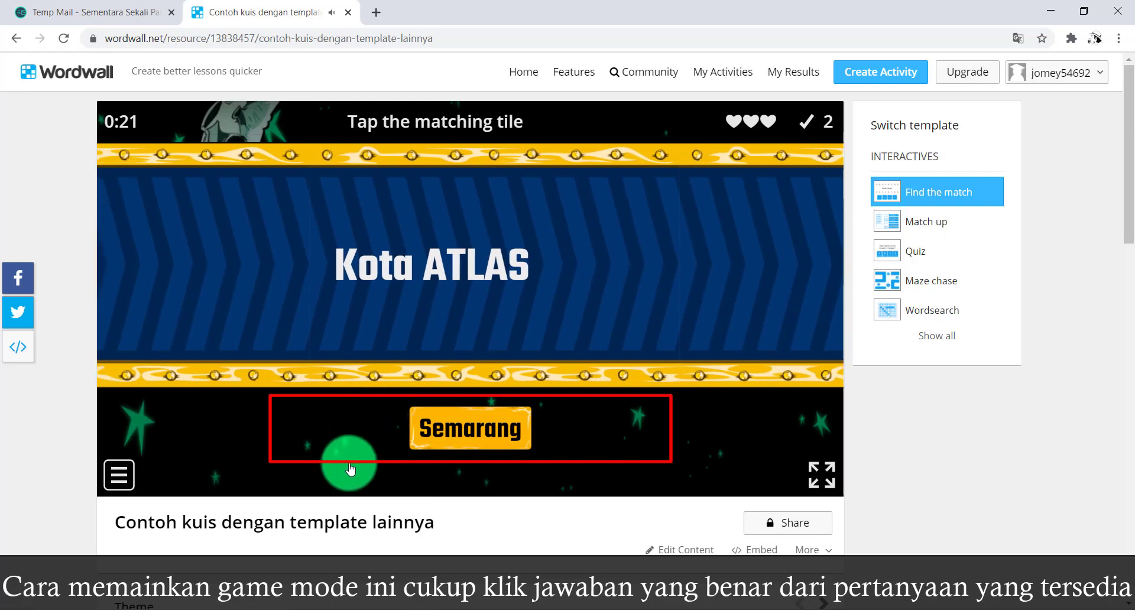
click(481, 435)
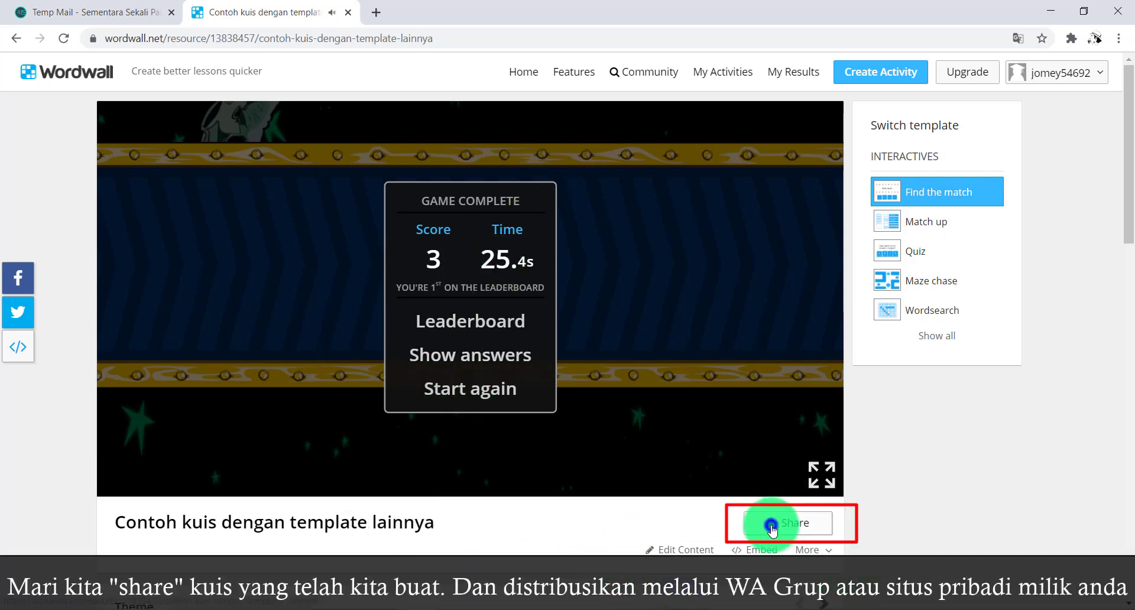
Step: Share the quiz with students as an assignment with the results title "Hasil belajar .....", keeping name registration and no deadline
click(800, 524)
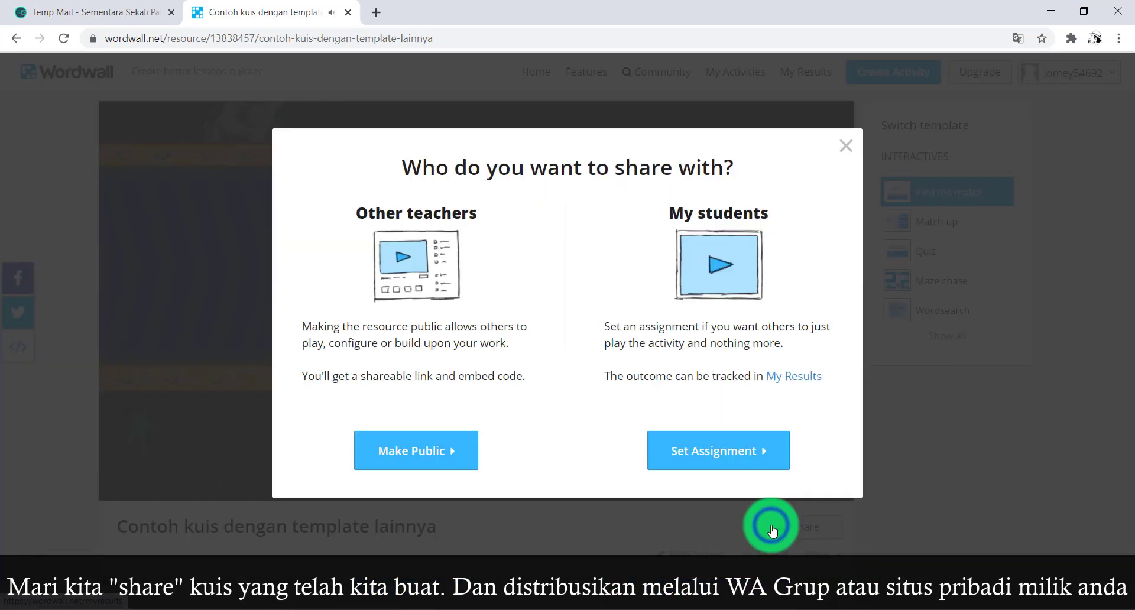
click(655, 449)
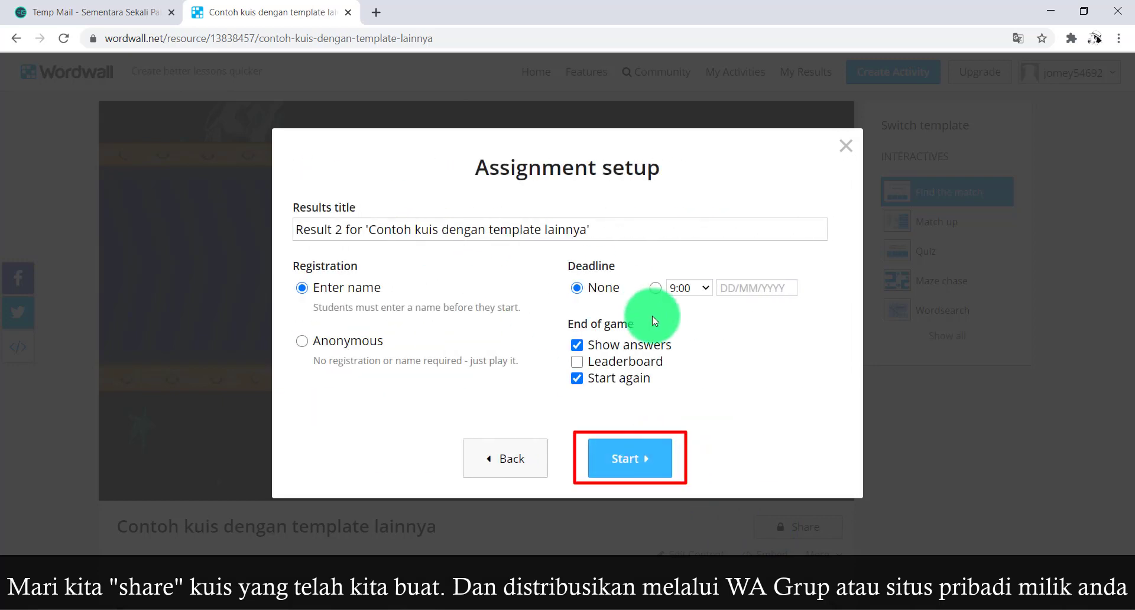
click(593, 224)
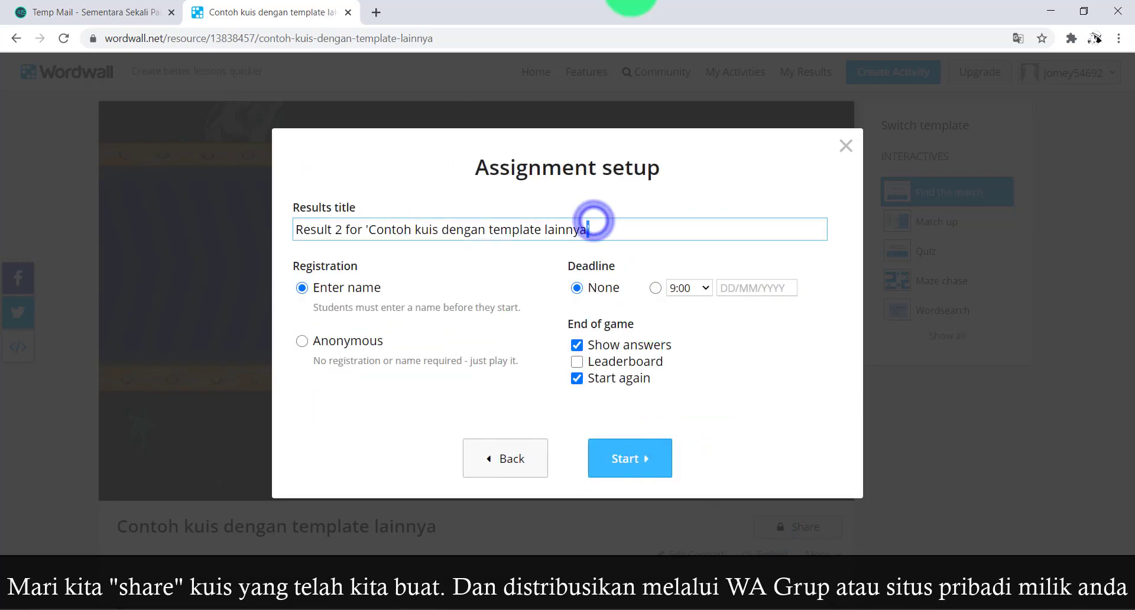
triple_click(593, 222)
text(Hasil belajar .....)
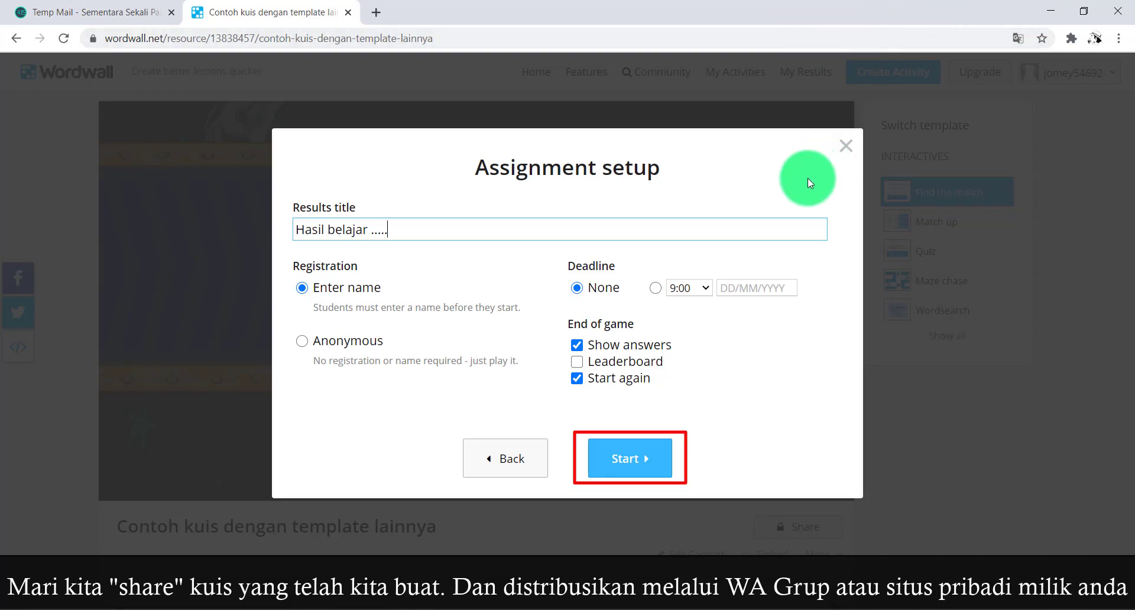
click(645, 450)
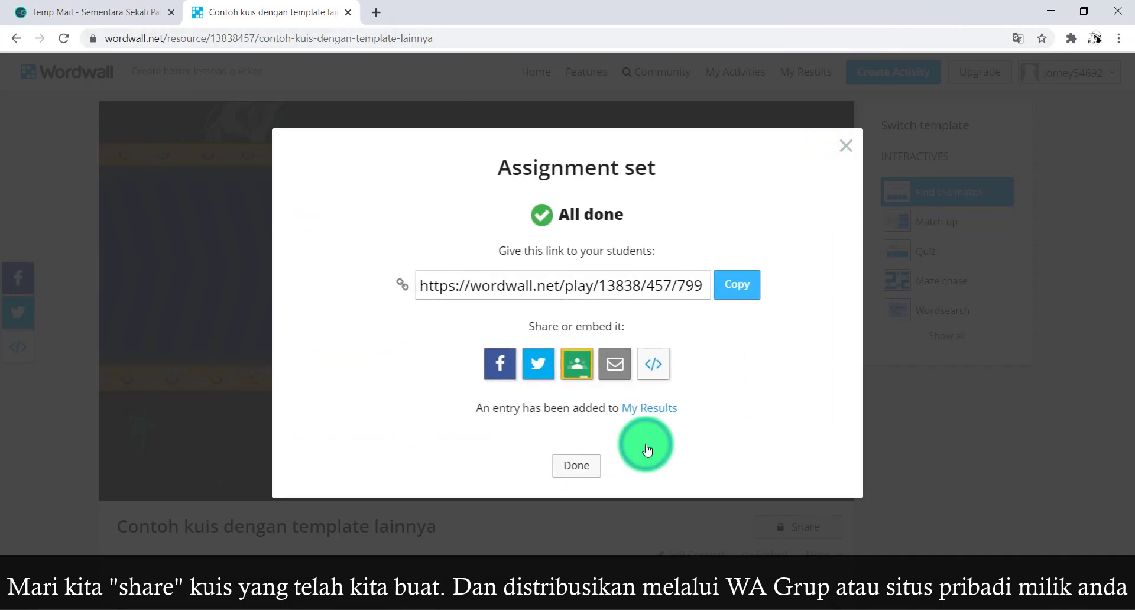
Step: Copy the assignment's student link and open it in a new browser tab
click(727, 284)
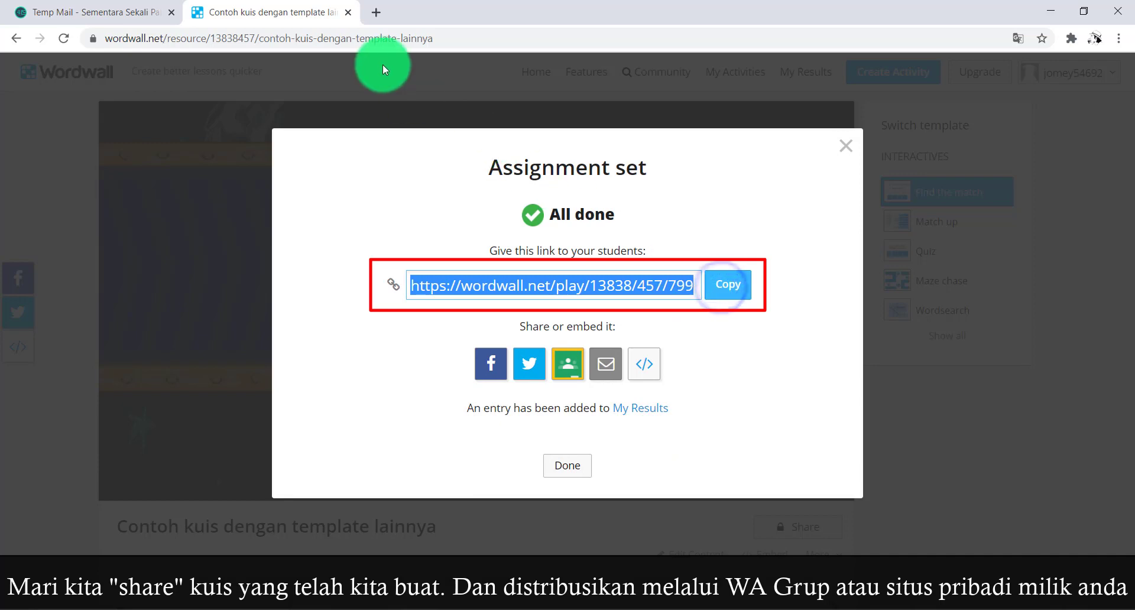
click(376, 16)
key(ctrl+v)
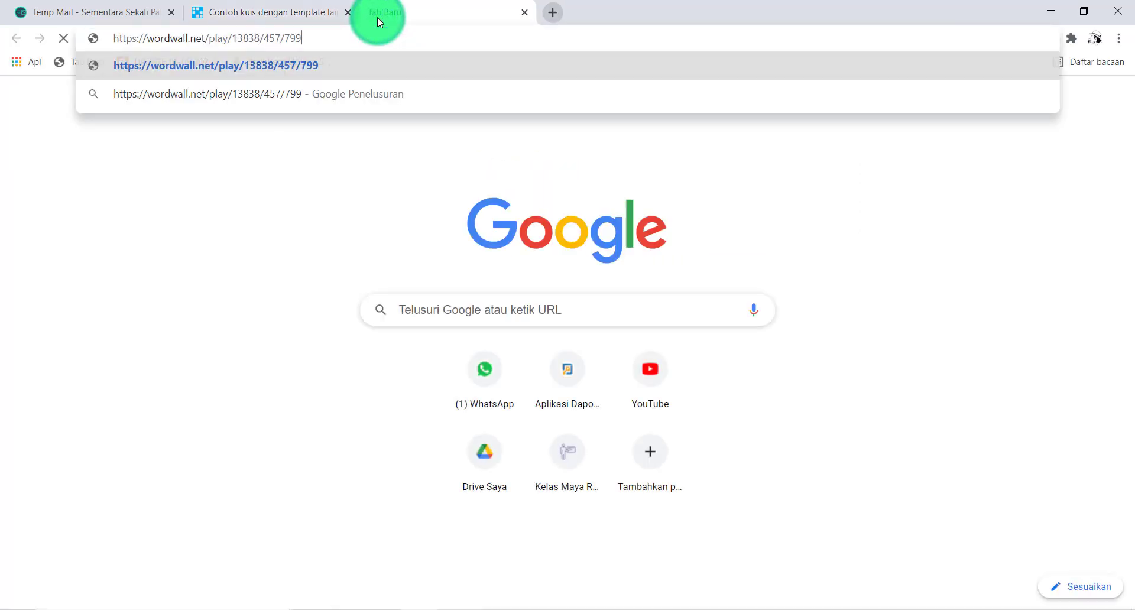
key(Return)
Step: Enter the student's name on the assignment's registration page and proceed to the quiz
click(559, 319)
text(ar)
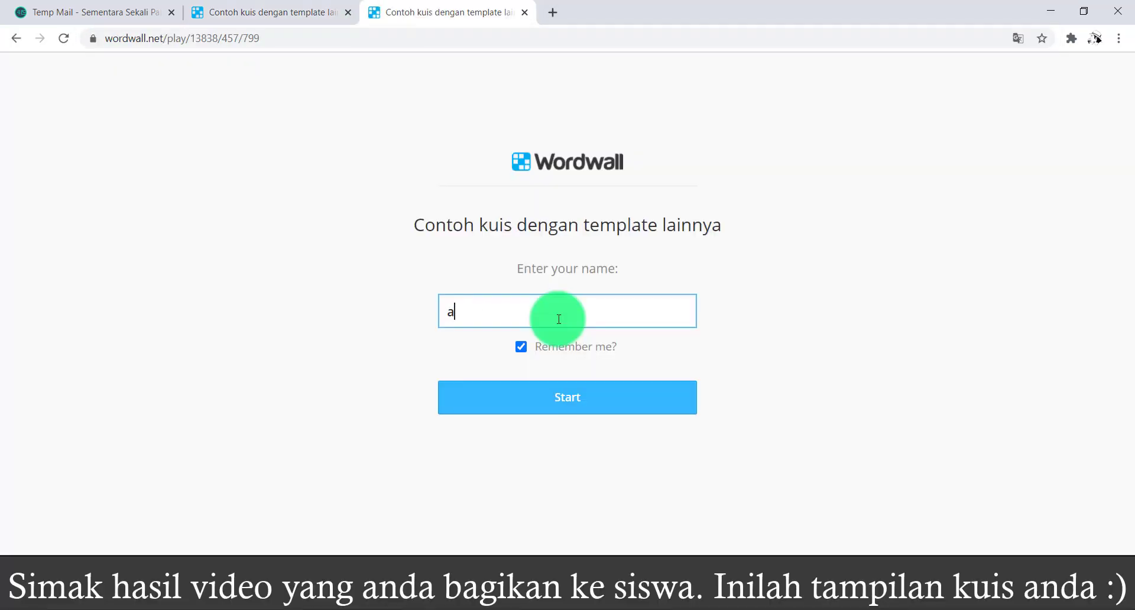
key(BackSpace)
text(raja)
click(608, 398)
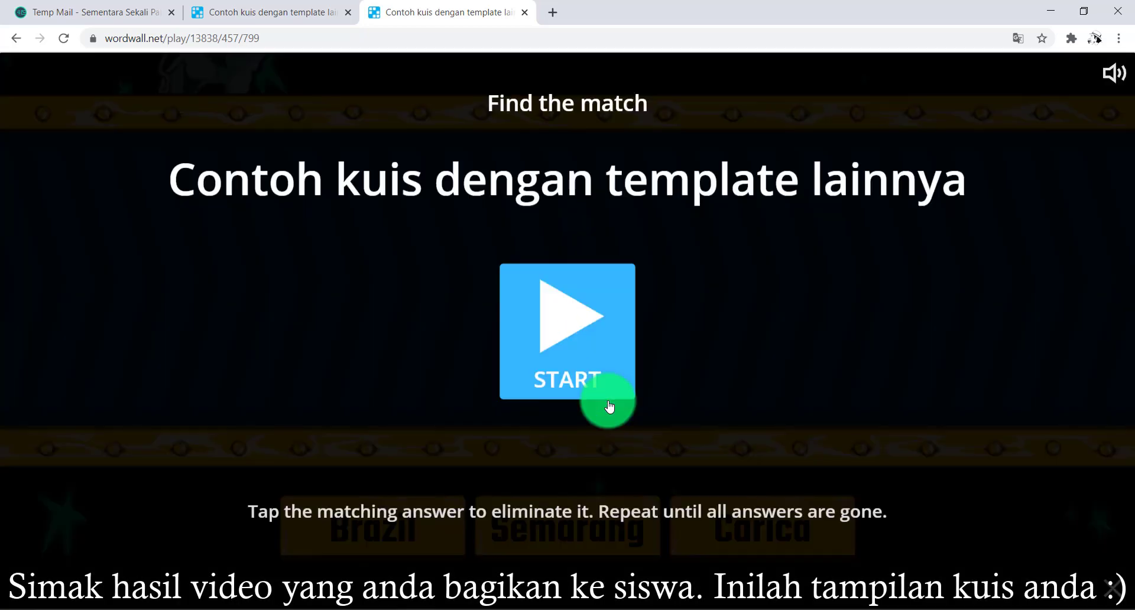
Step: Play the assigned quiz as a student, matching Brazil to the world cup clue, Carica to the Wonosobo drink and Semarang to "Kota ATLAS"
click(574, 334)
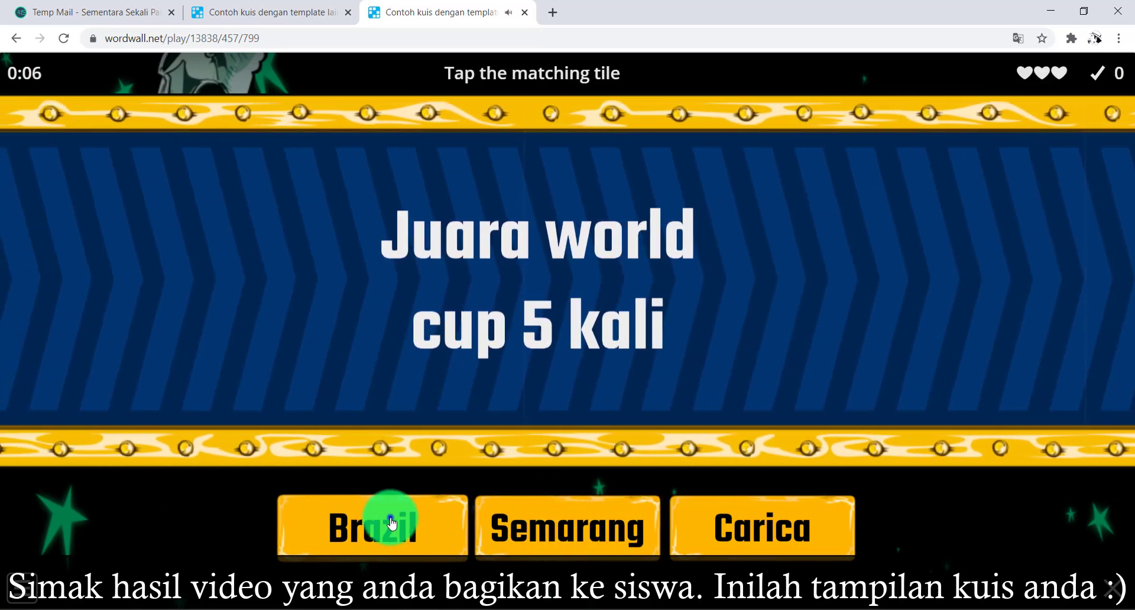
click(391, 522)
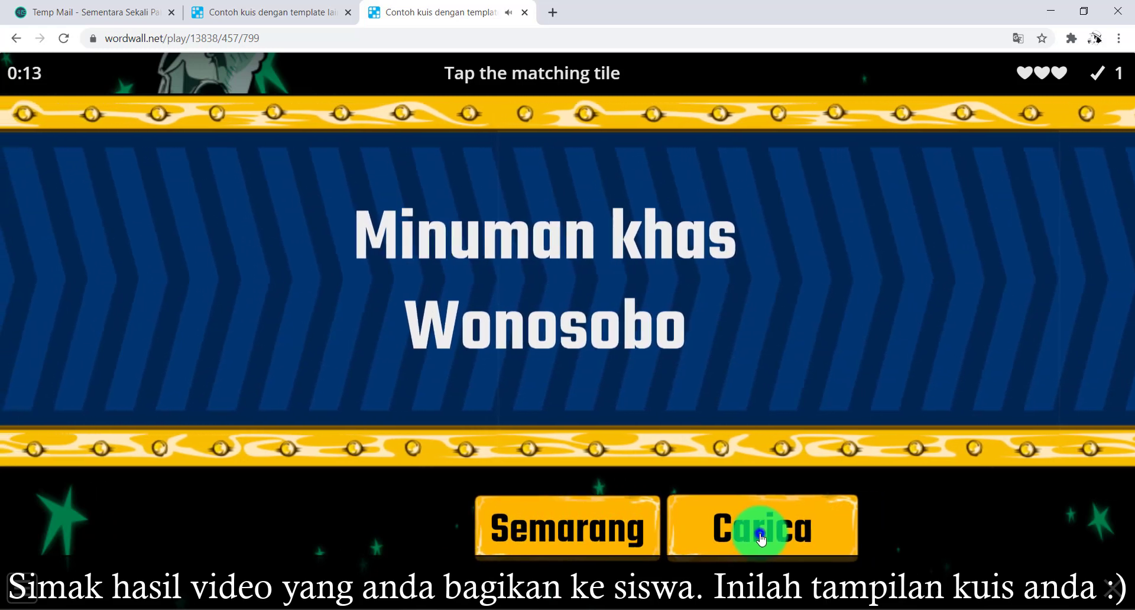
click(760, 535)
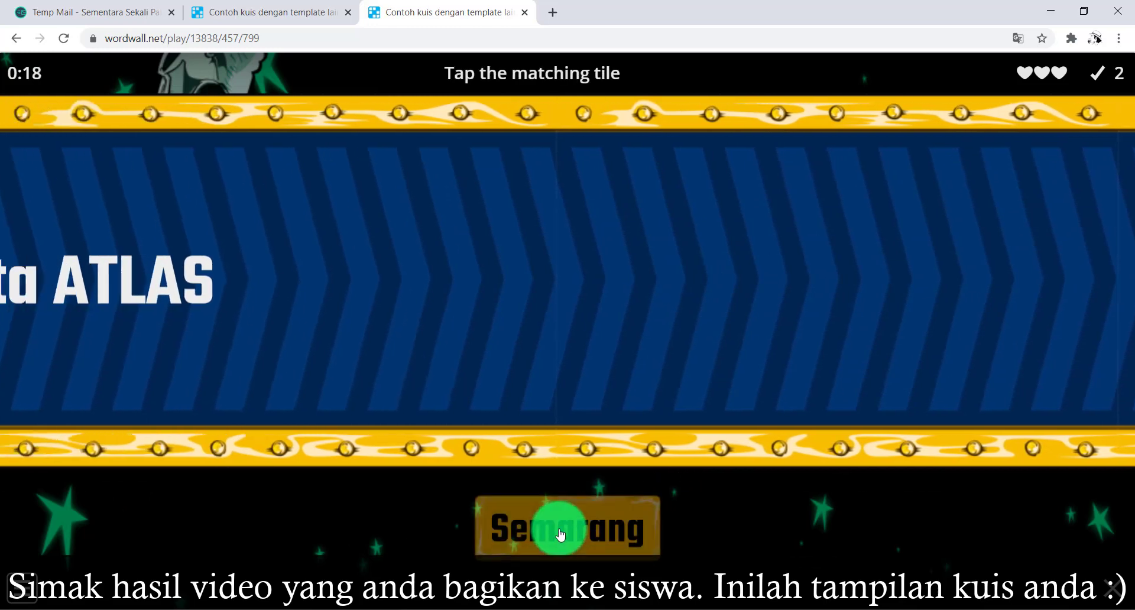
click(560, 535)
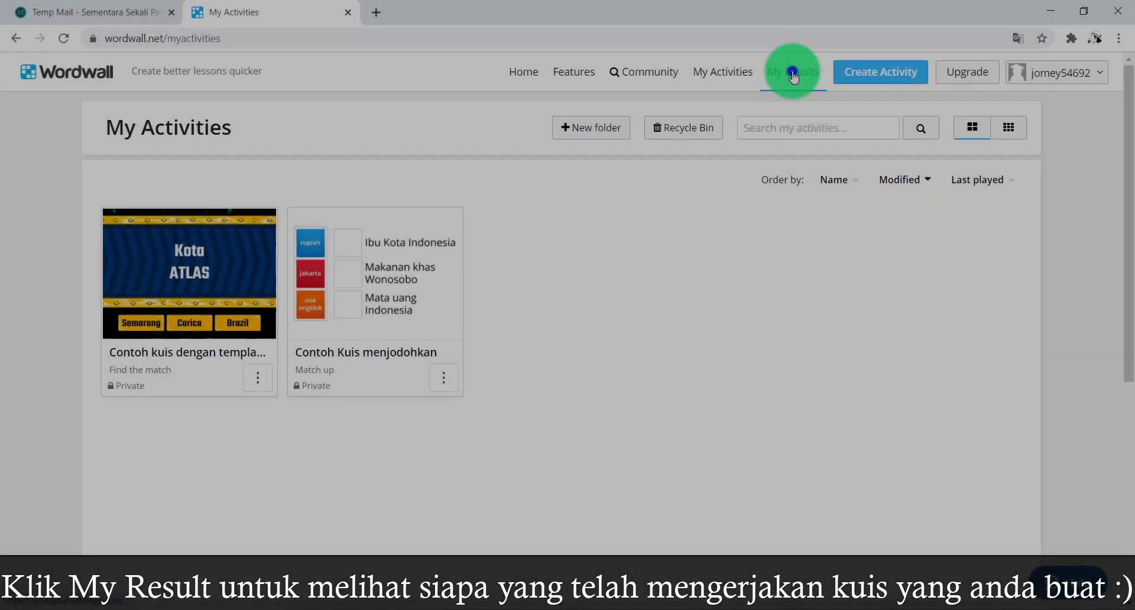
Step: Open the results of the "Contoh Kuis menjodohkan" assignment and review its summary, question and student results
click(793, 74)
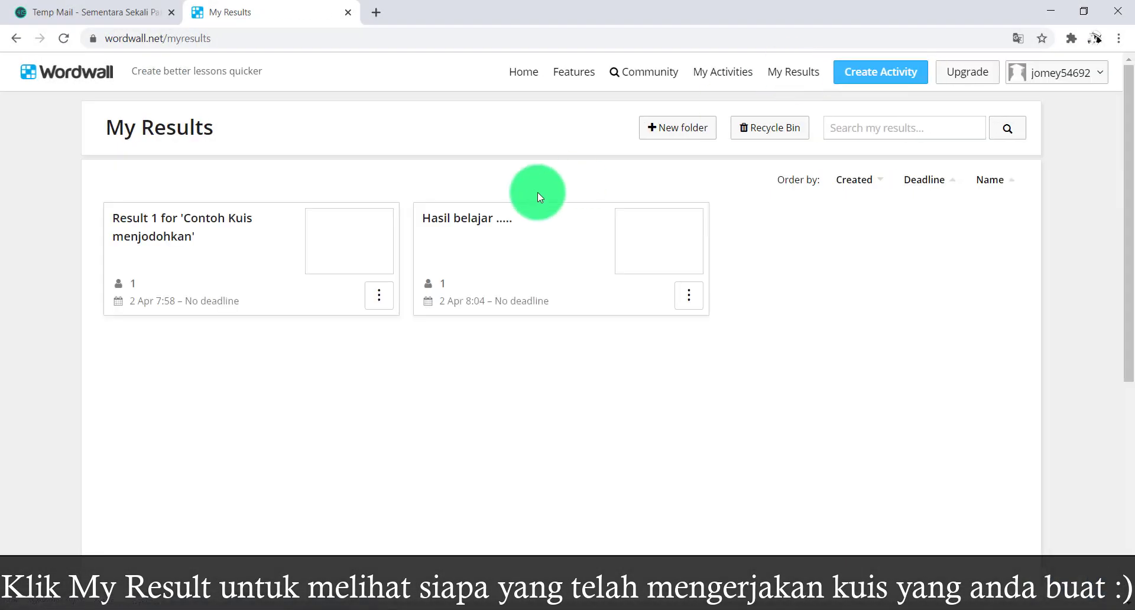
click(255, 278)
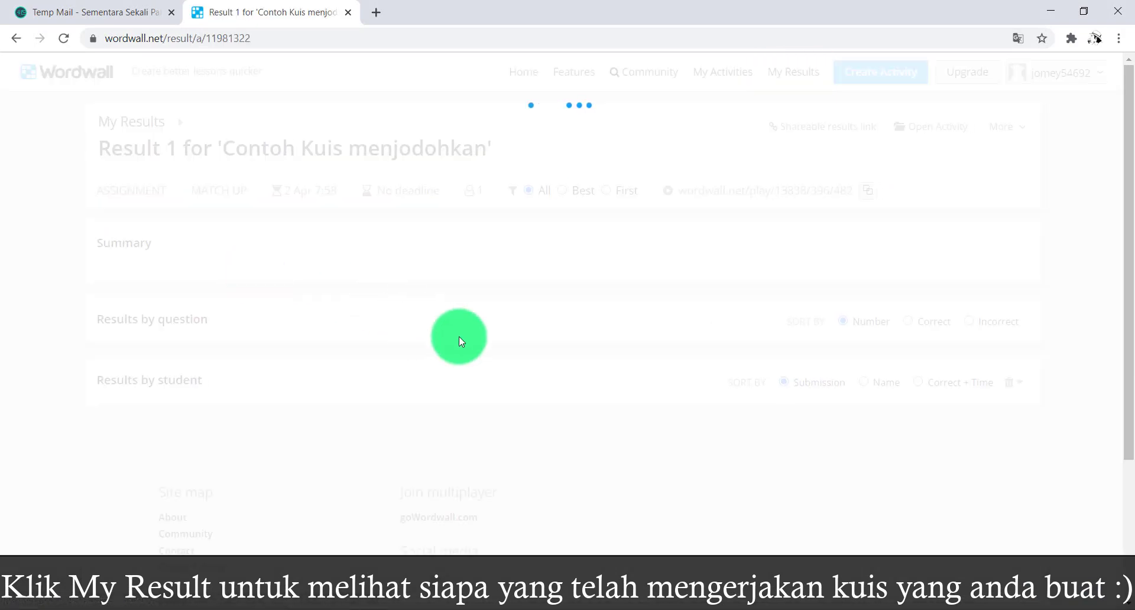
scroll(505, 353, down, 4)
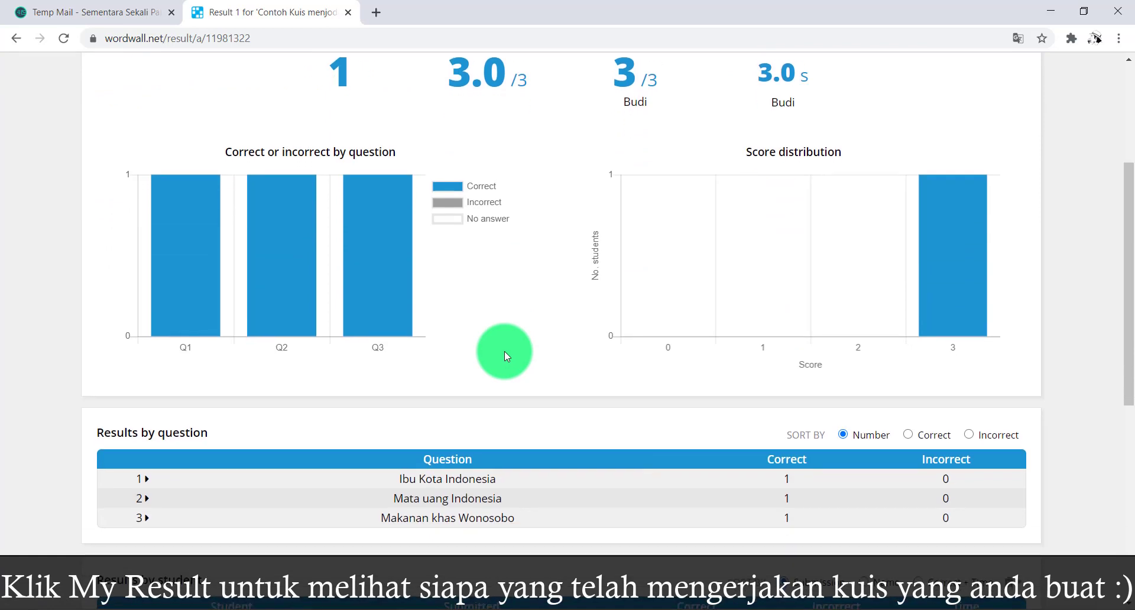
scroll(504, 351, down, 6)
scroll(504, 351, up, 10)
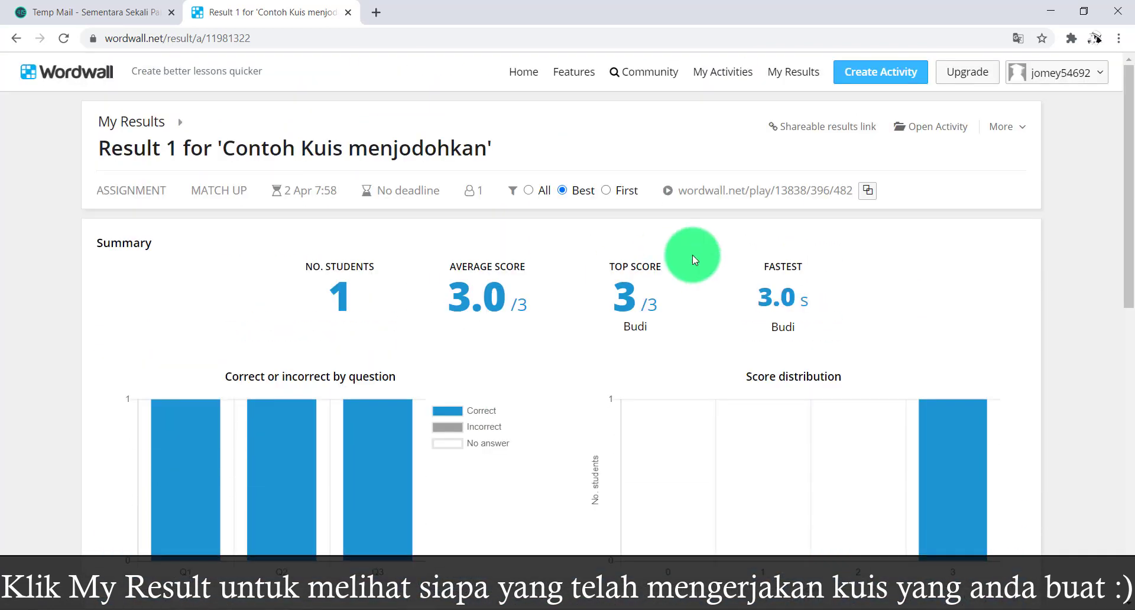
Step: Return to the results list and review the summary and student results of the "Hasil belajar ....." assignment
click(797, 70)
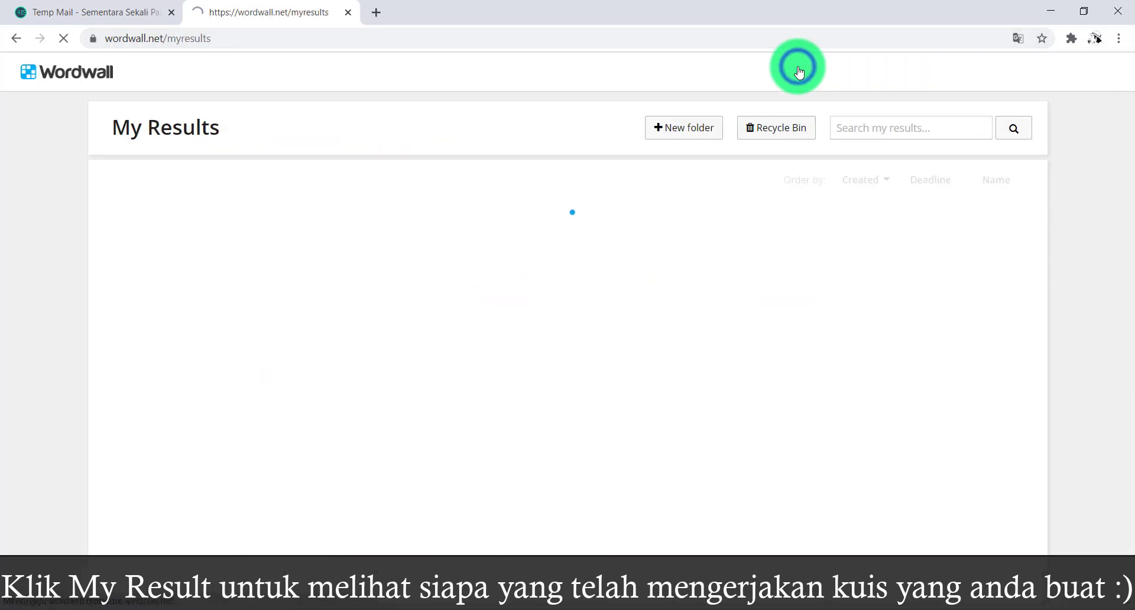
click(515, 265)
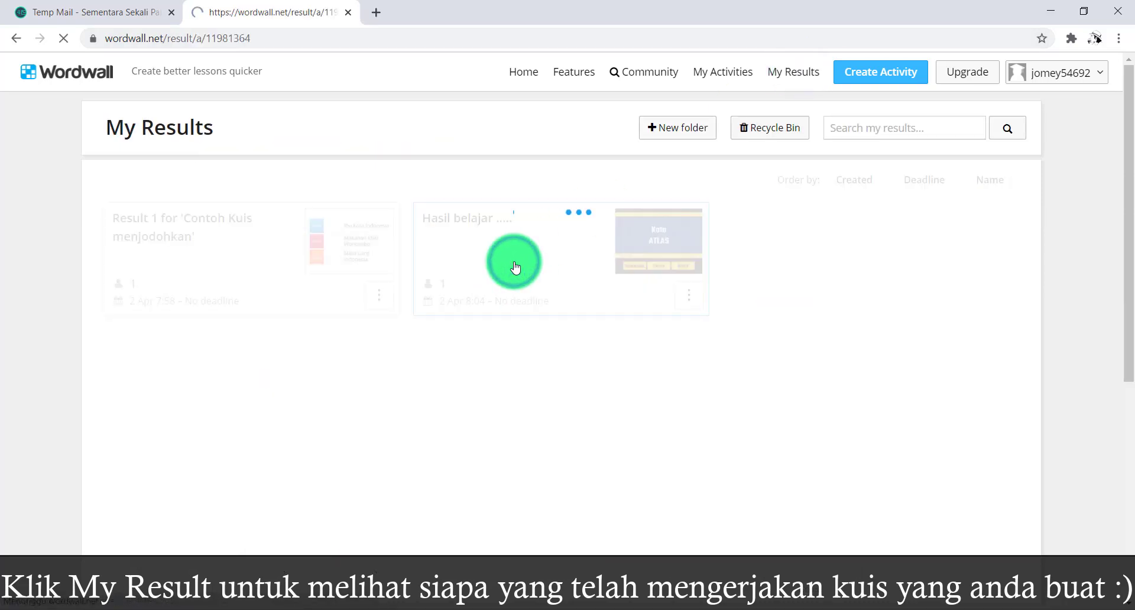
scroll(515, 266, down, 7)
scroll(514, 267, down, 2)
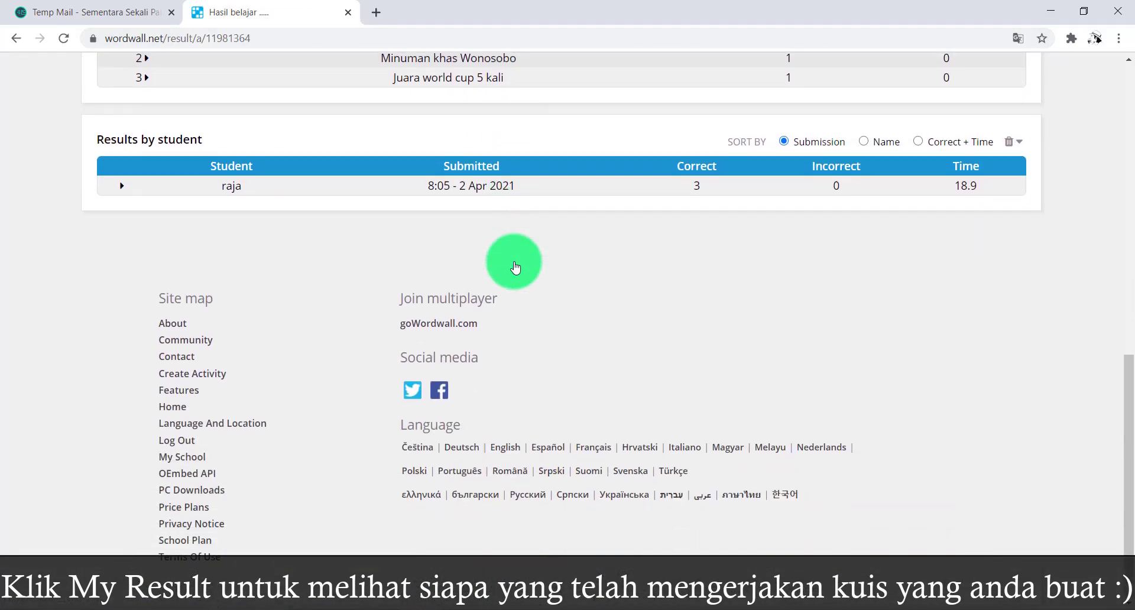
scroll(514, 267, up, 12)
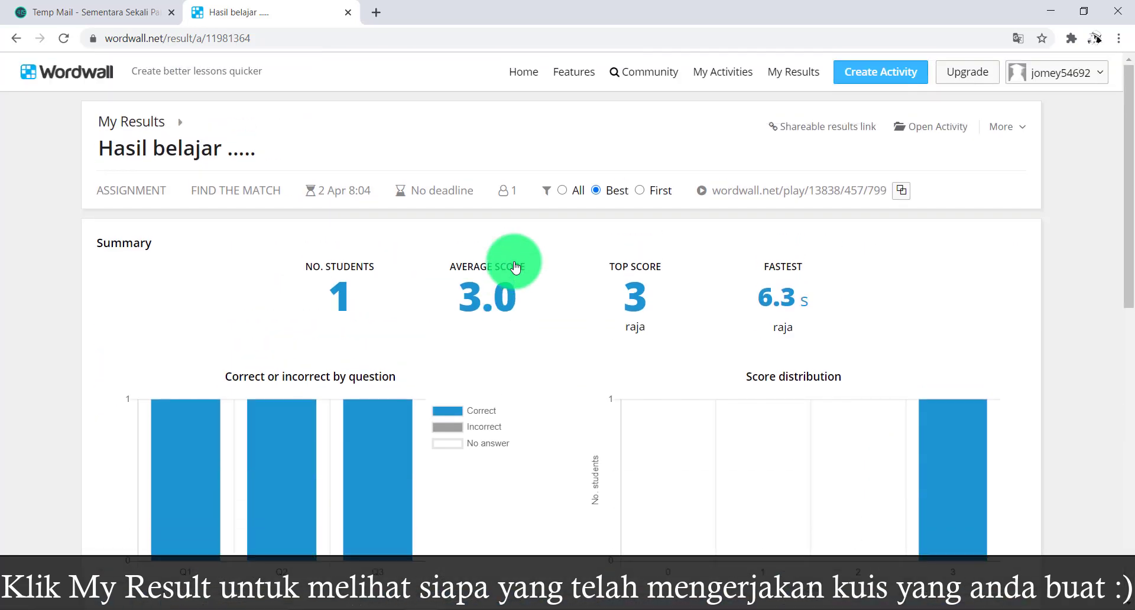